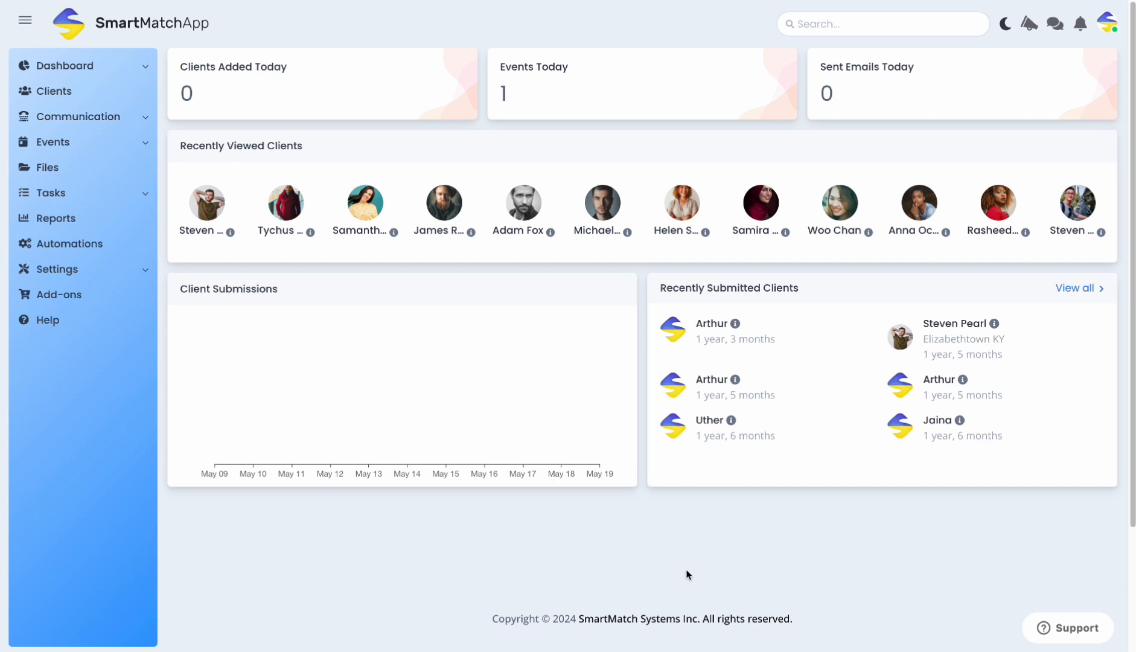
Open the client Presets page in the settings
click(77, 269)
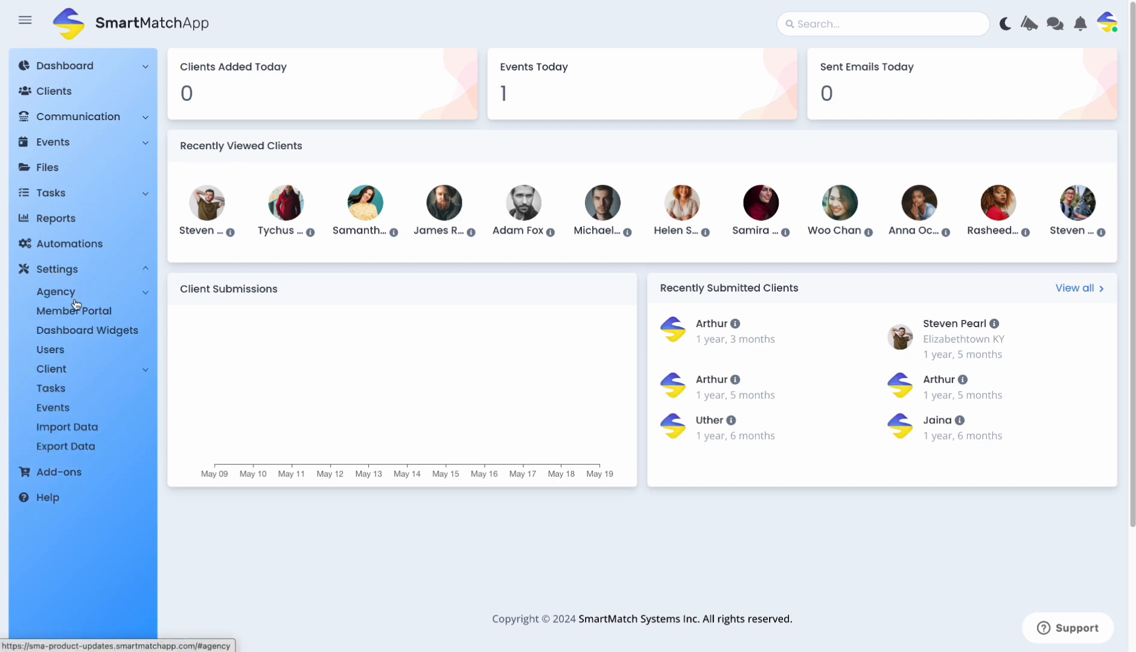
click(59, 372)
click(58, 427)
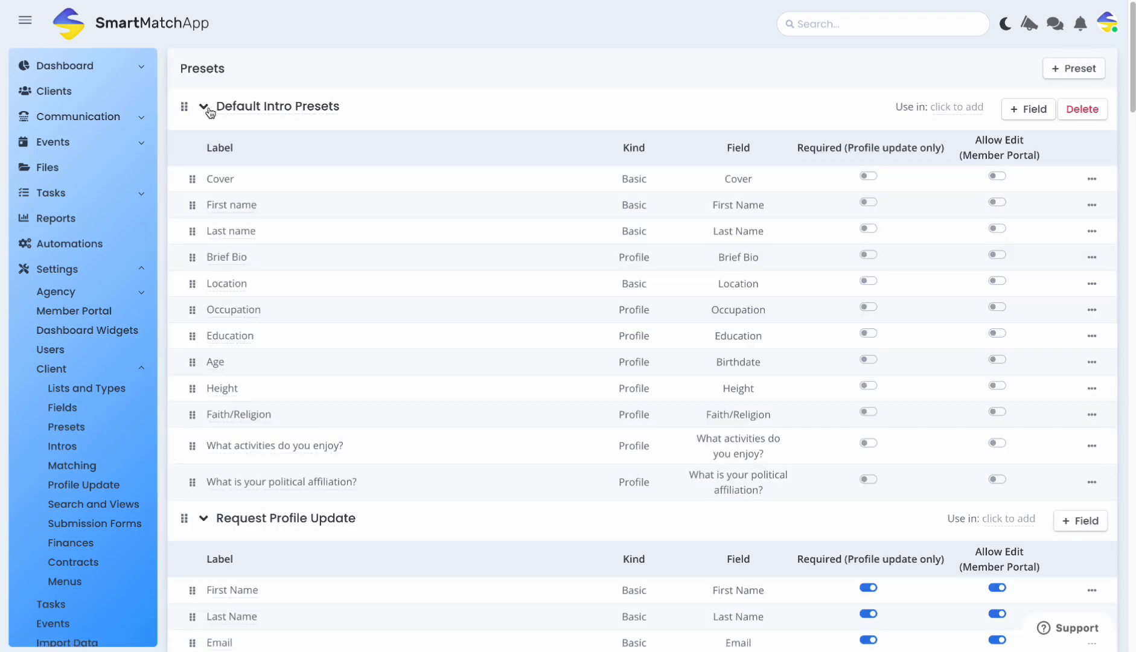
Collapse all four presets to their headings and expand every one of them again
click(209, 109)
click(206, 148)
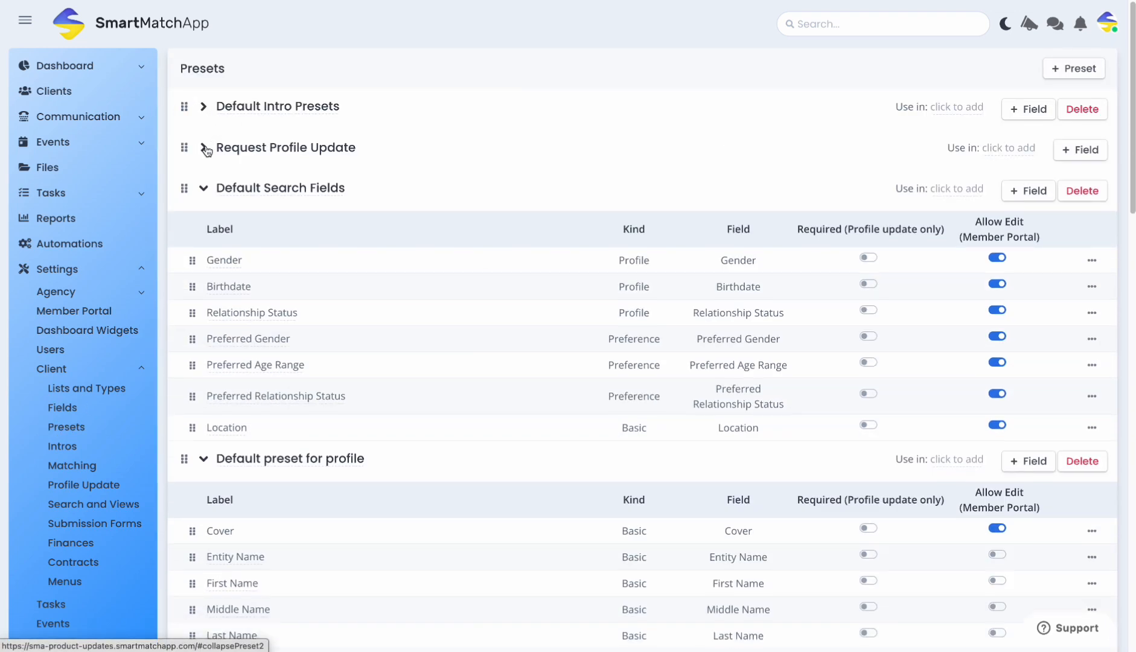
click(205, 190)
click(205, 230)
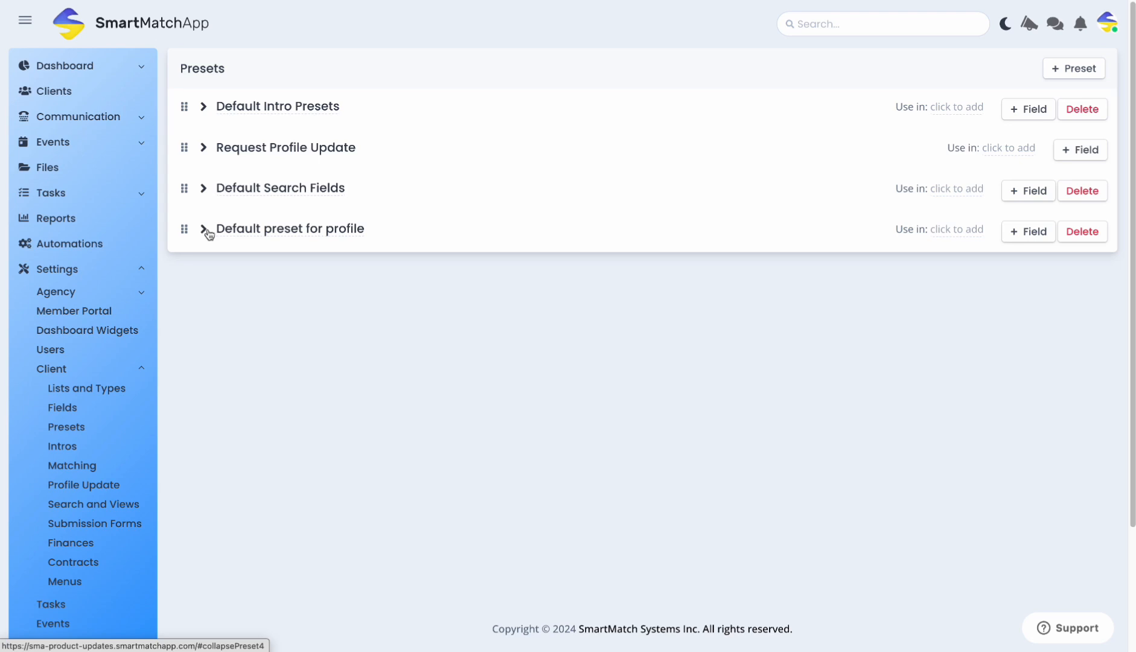
click(207, 232)
click(204, 192)
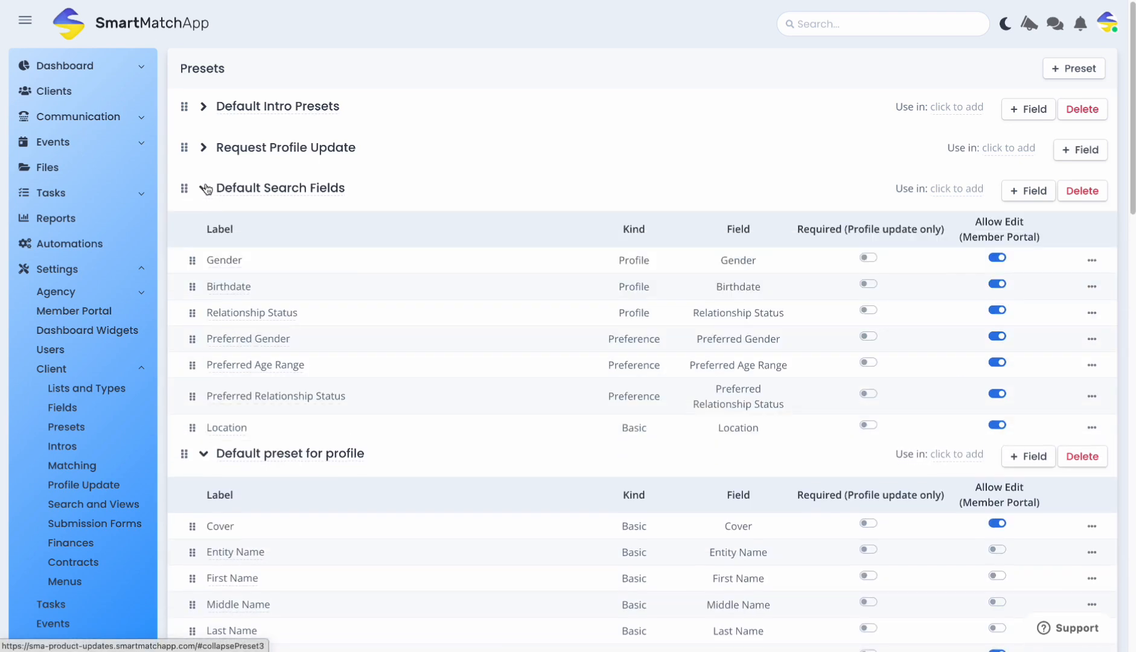
click(202, 150)
click(203, 107)
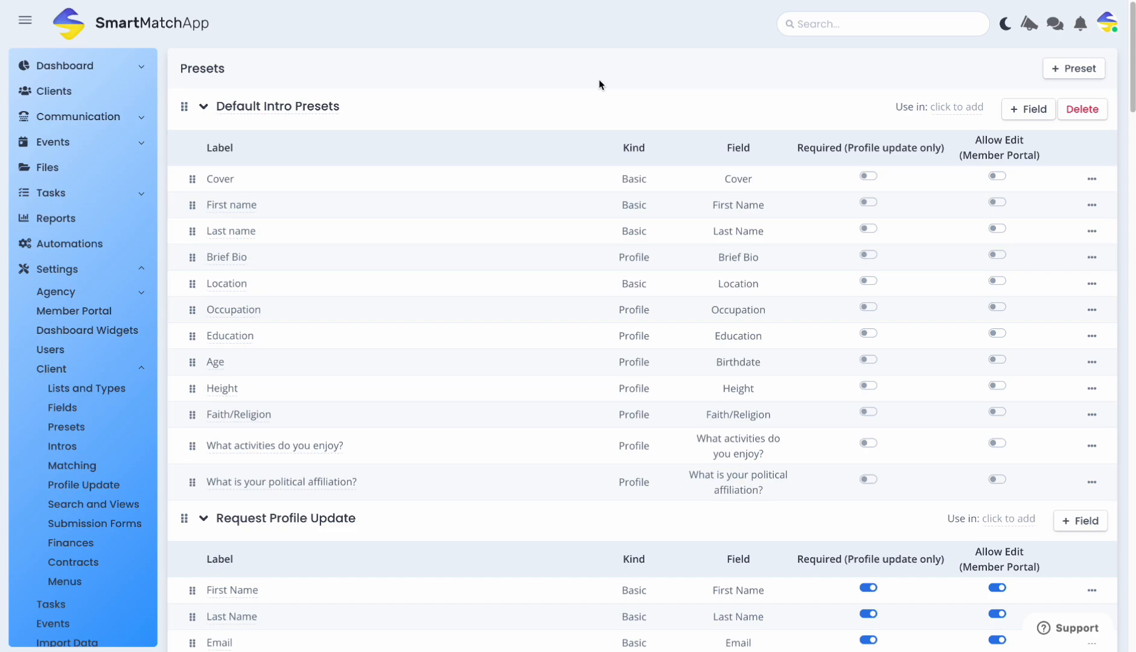
Add a preset named "New intro preset version 2" and save it
click(1074, 68)
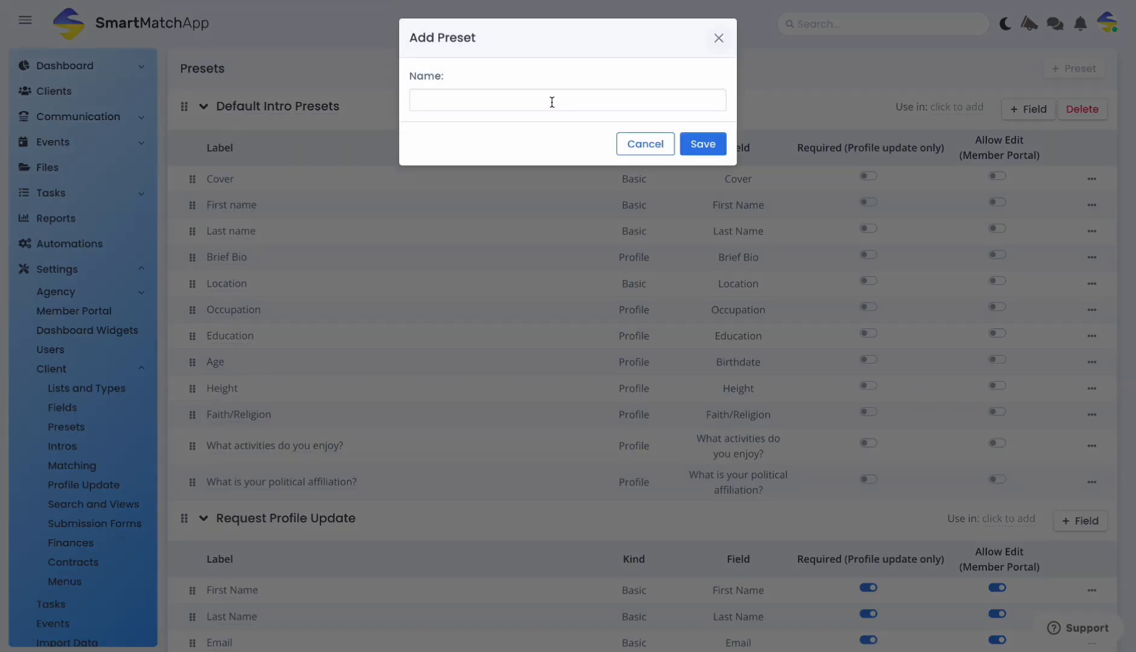
click(550, 99)
text(New intro)
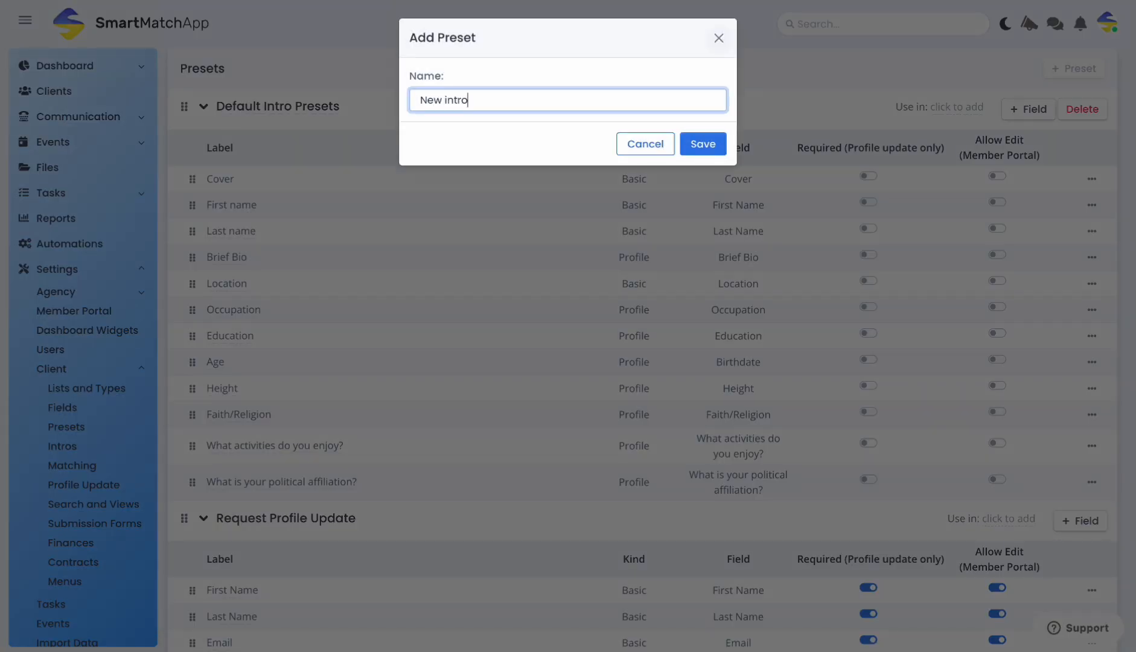
text( pref)
text(et version 2)
click(700, 142)
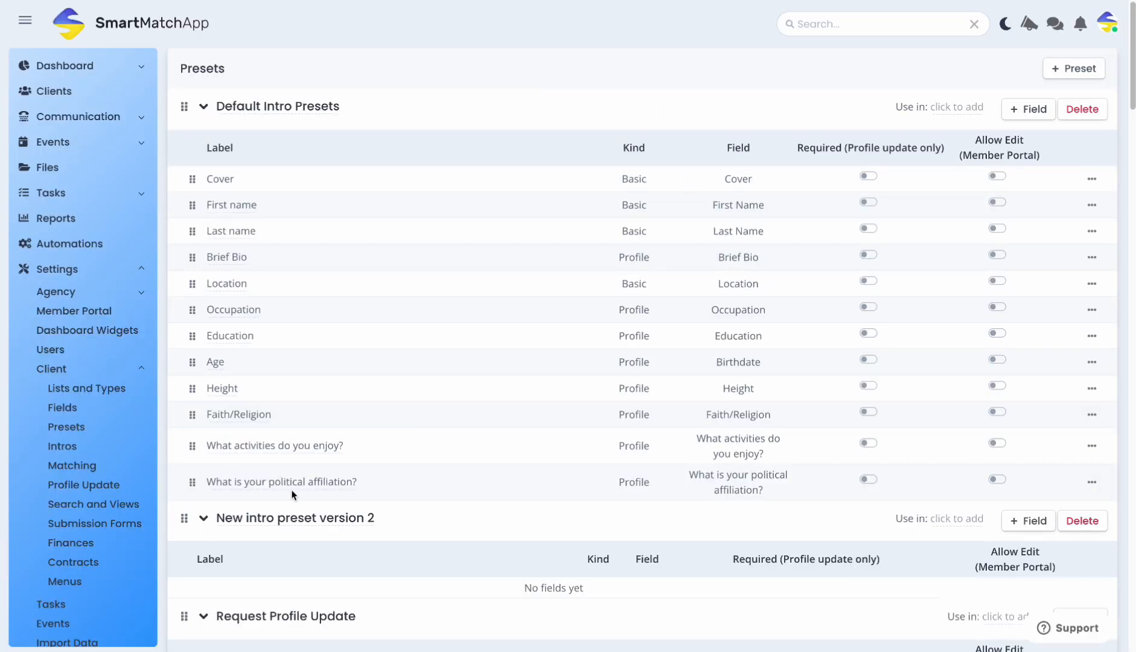
Delete the preset "New intro preset version 2" and check the row options of the Cover field in Default Intro Presets
click(1096, 527)
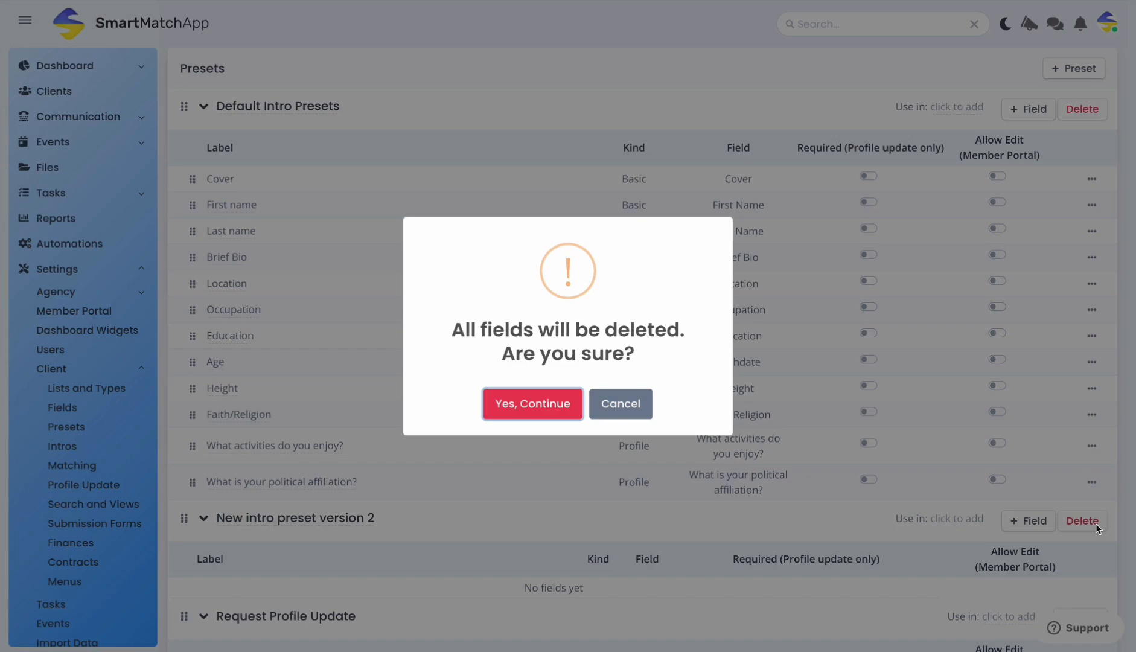
click(540, 402)
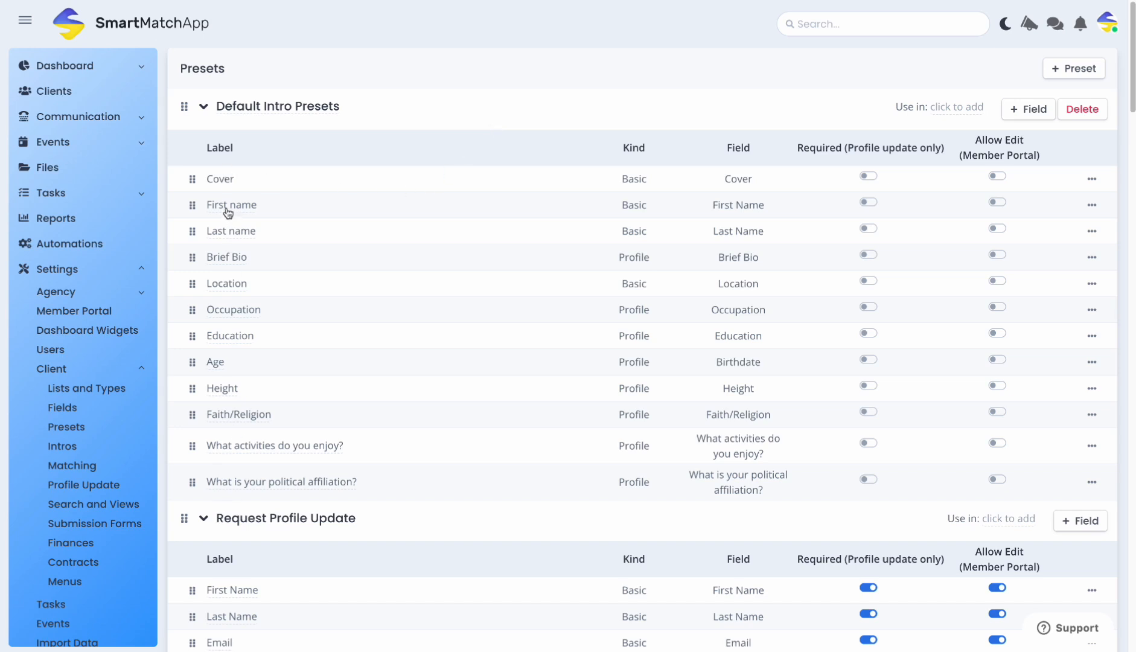
click(1087, 183)
click(689, 105)
Collapse Request Profile Update, move Default Intro Presets below Default Search Fields and return it to first place in the preset order
click(204, 521)
drag(185, 519, 242, 596)
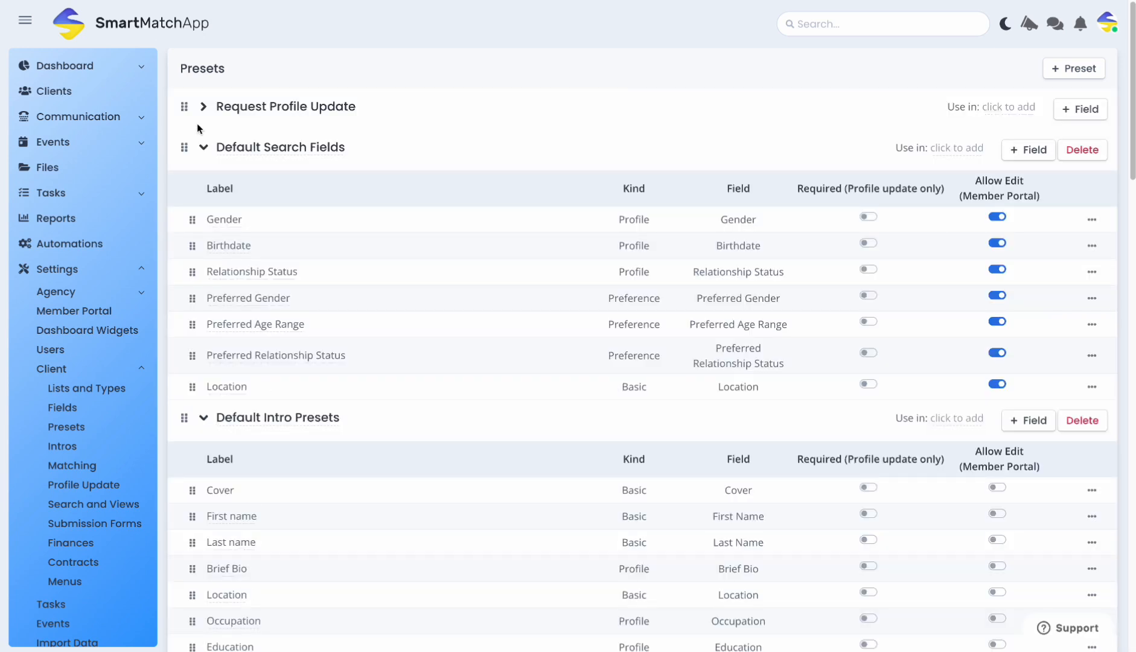
drag(182, 415, 222, 71)
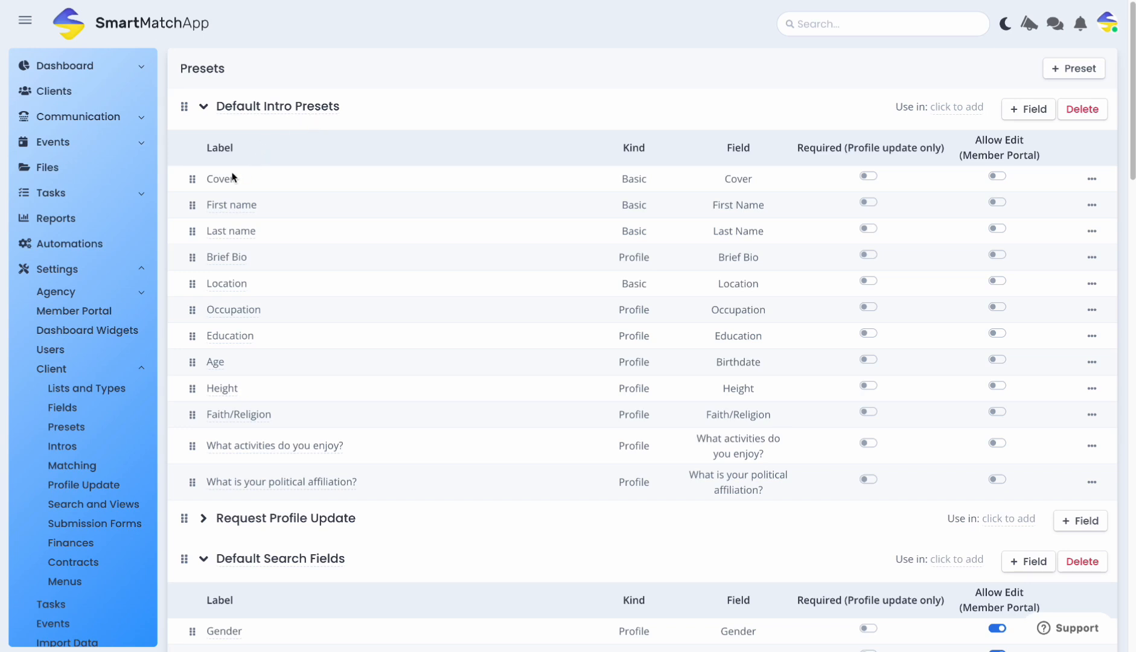
Rename the "First name" label in Default Intro Presets as "First Name"
click(239, 208)
click(246, 203)
key(BackSpace)
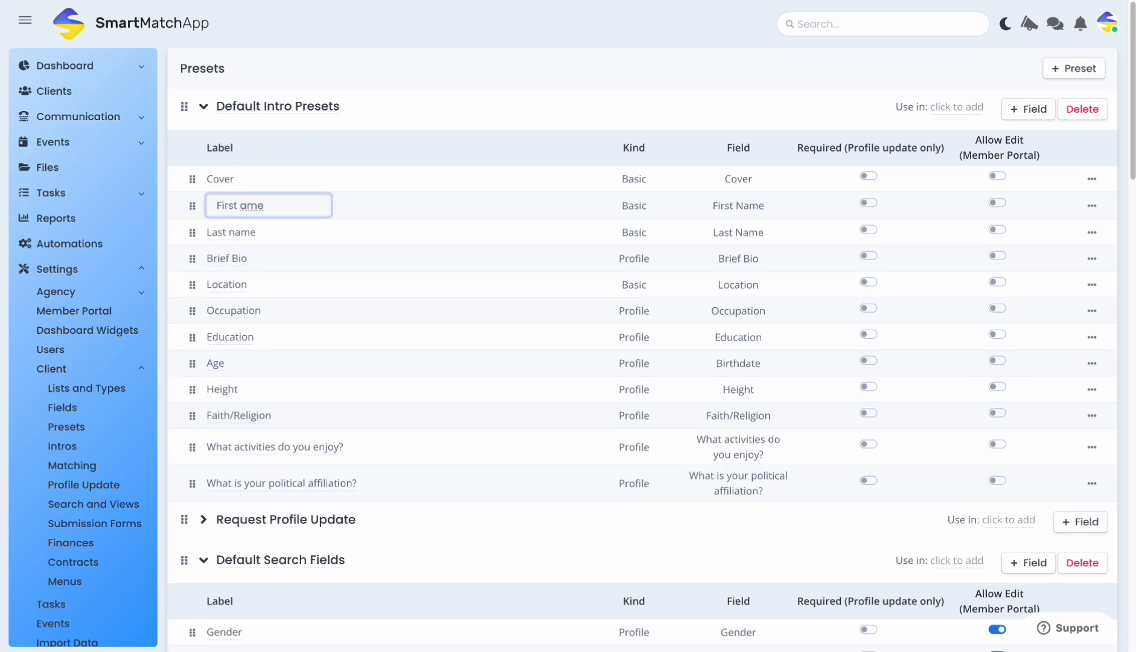
text(N)
click(416, 200)
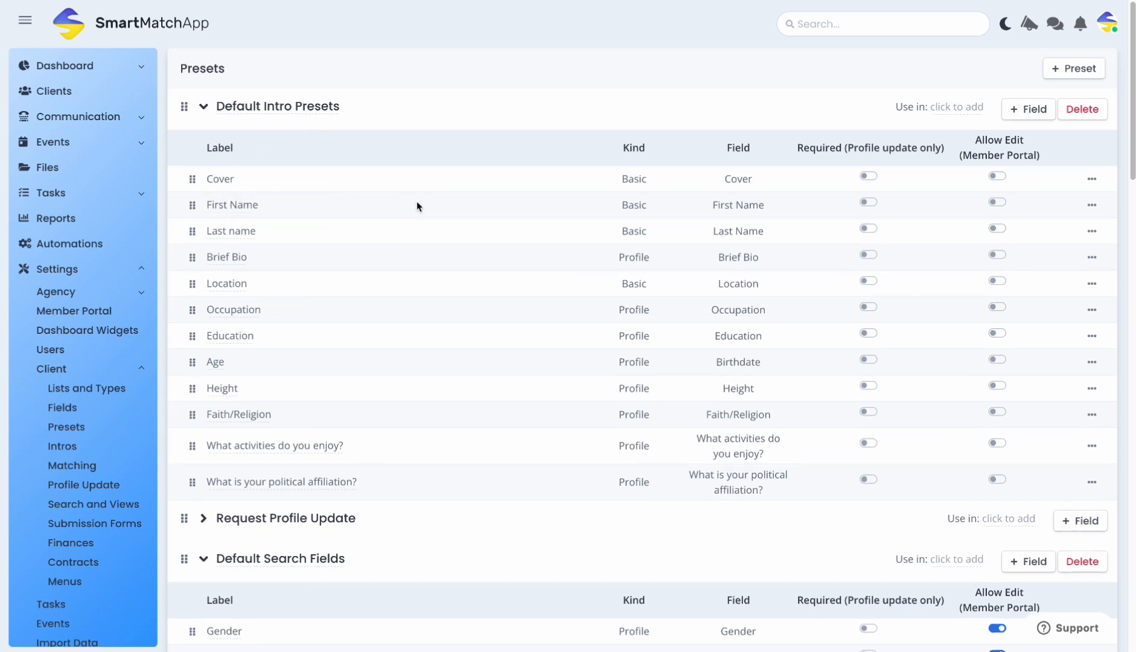
Check the linked field of the First Name row and view the options available for the Cover row
drag(613, 205, 783, 212)
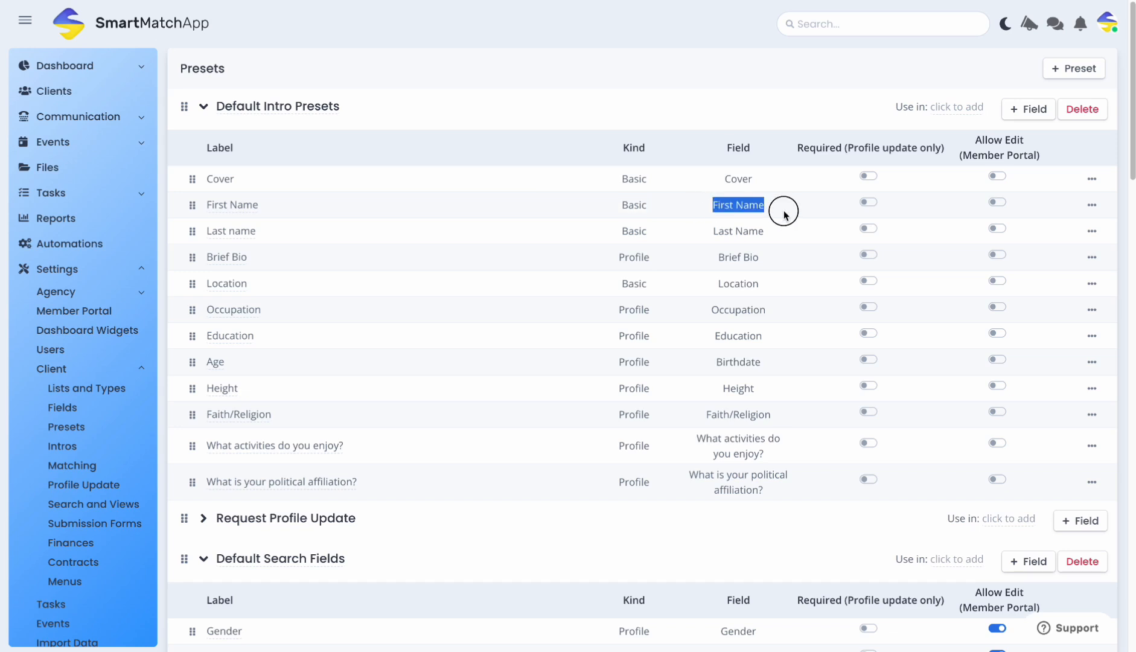
click(798, 208)
drag(207, 179, 284, 182)
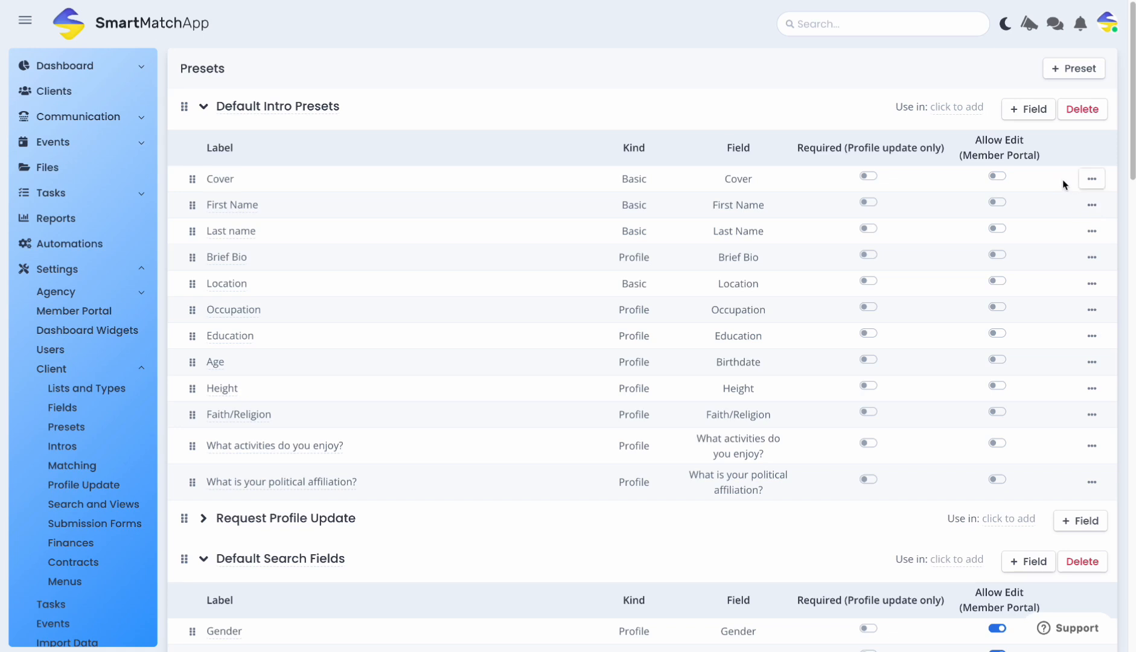
click(1090, 180)
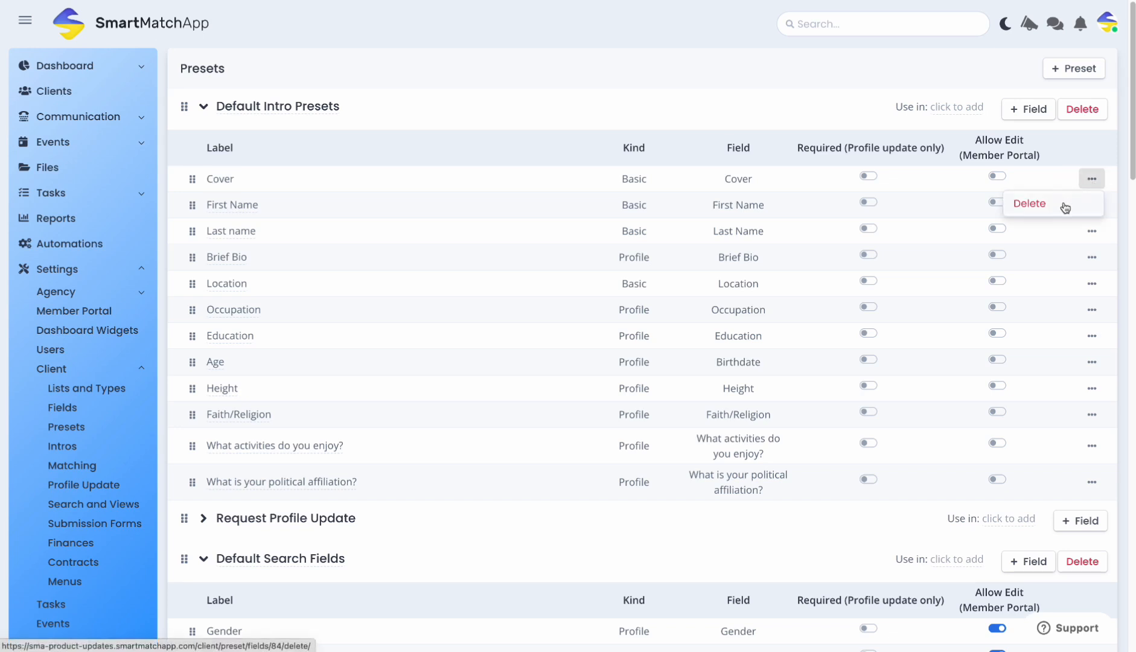
click(684, 104)
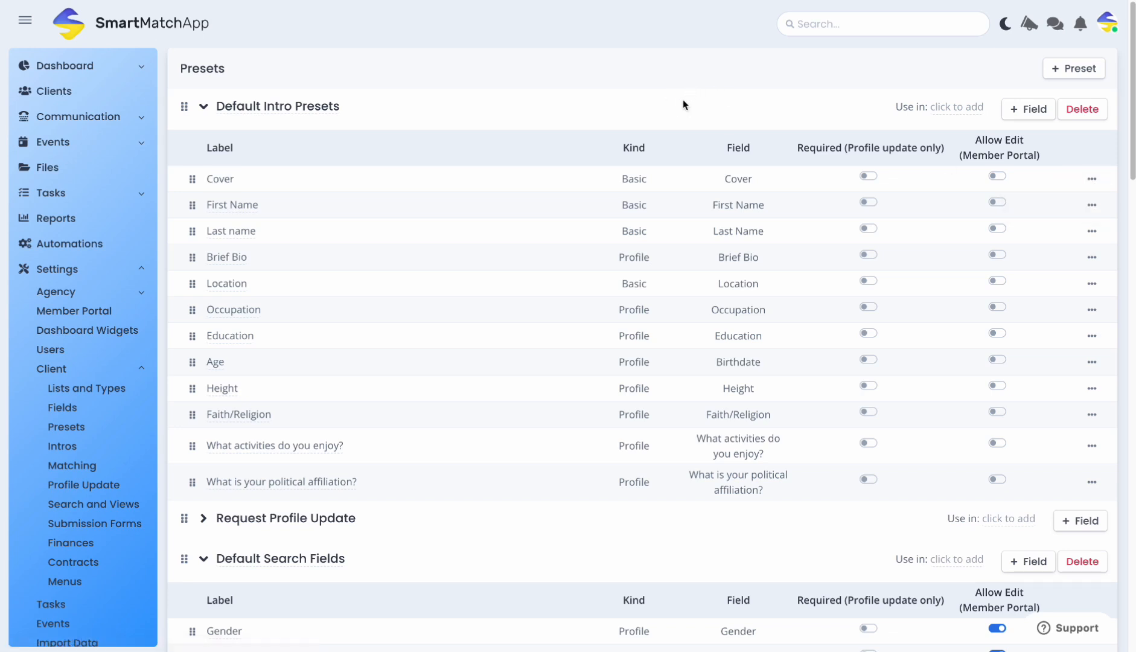
Expand the Request Profile Update preset and review its fields
click(203, 519)
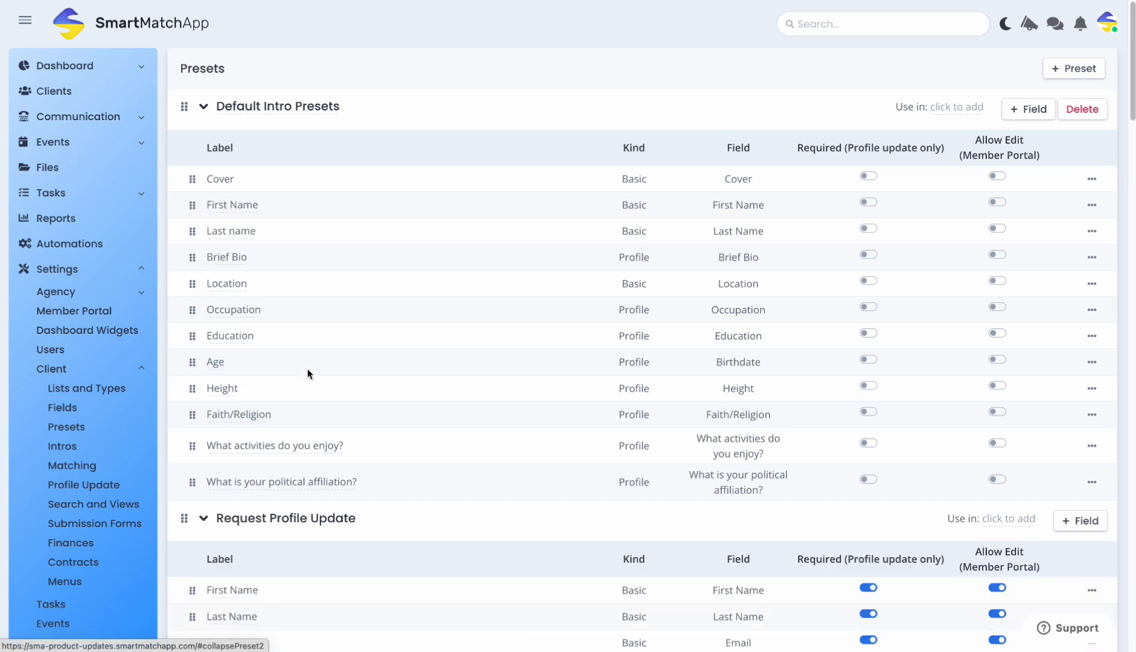
scroll(429, 279, down, 3)
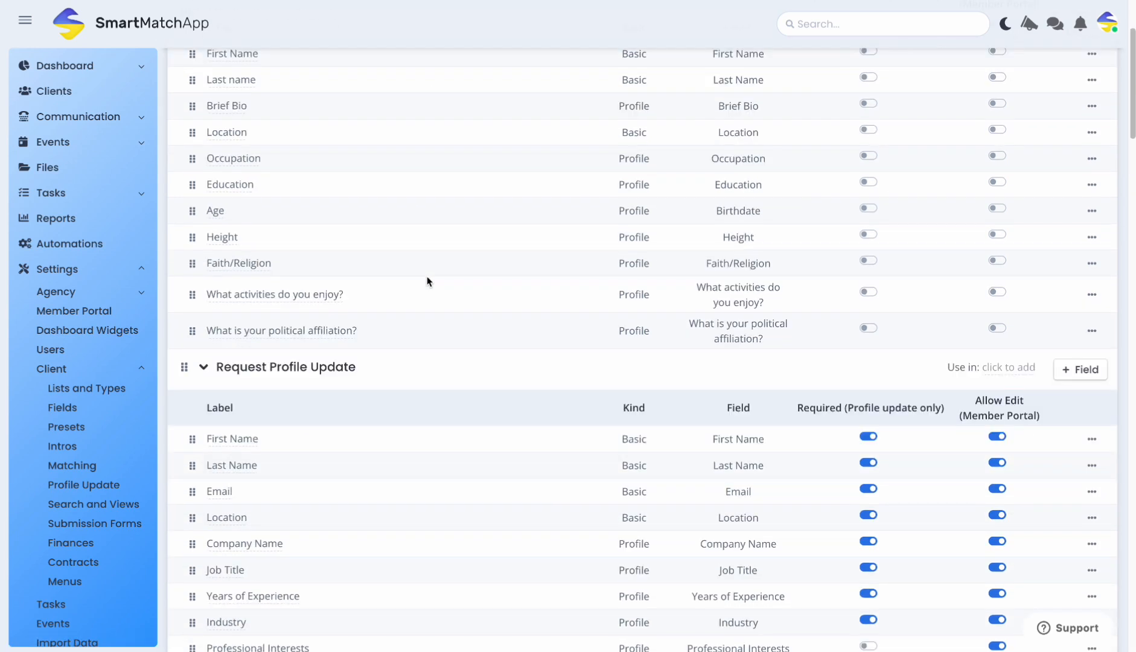
scroll(427, 281, up, 3)
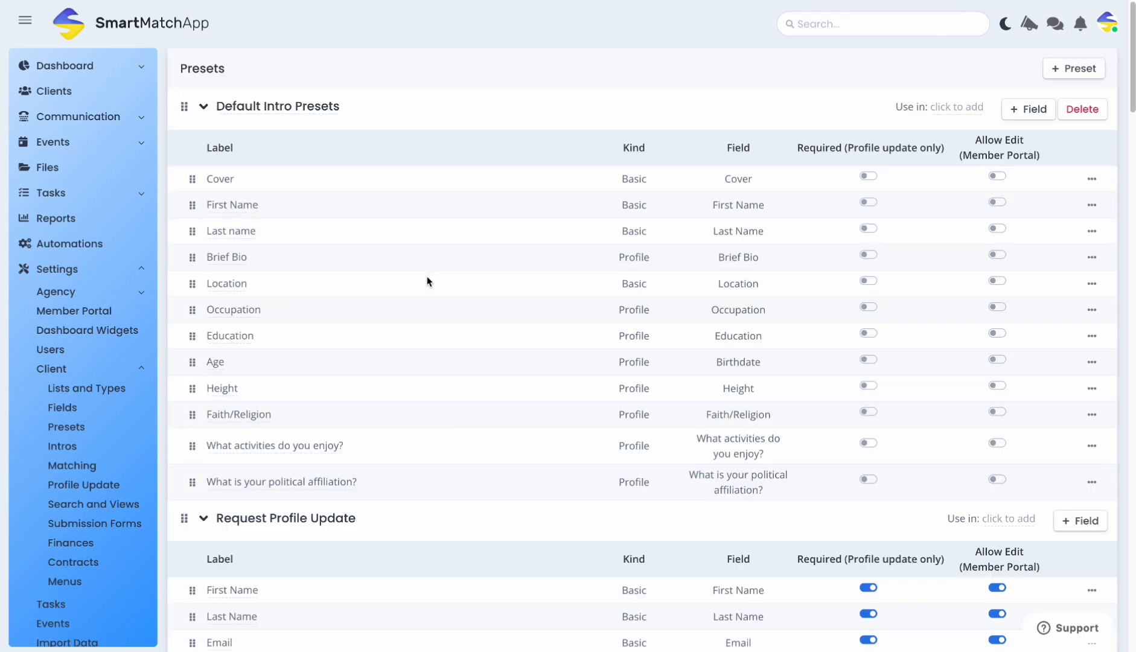
Review the General, Profile and Preferences fields that can be added to Default Intro Presets, leaving all three unselected
click(1022, 115)
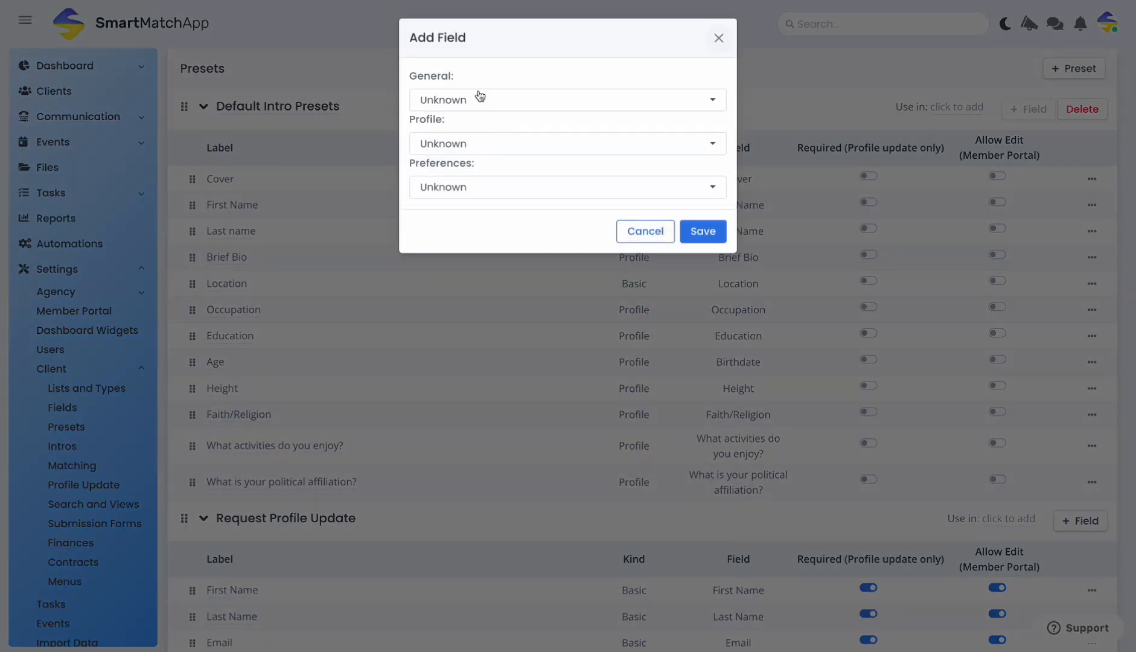
click(478, 96)
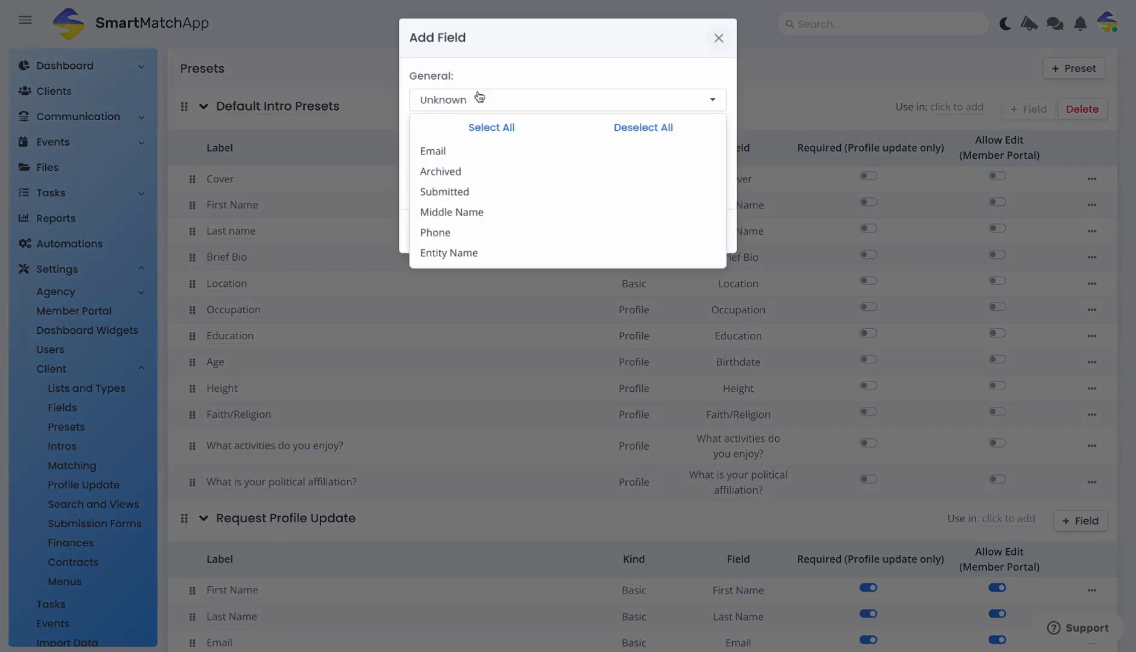
click(507, 77)
click(484, 146)
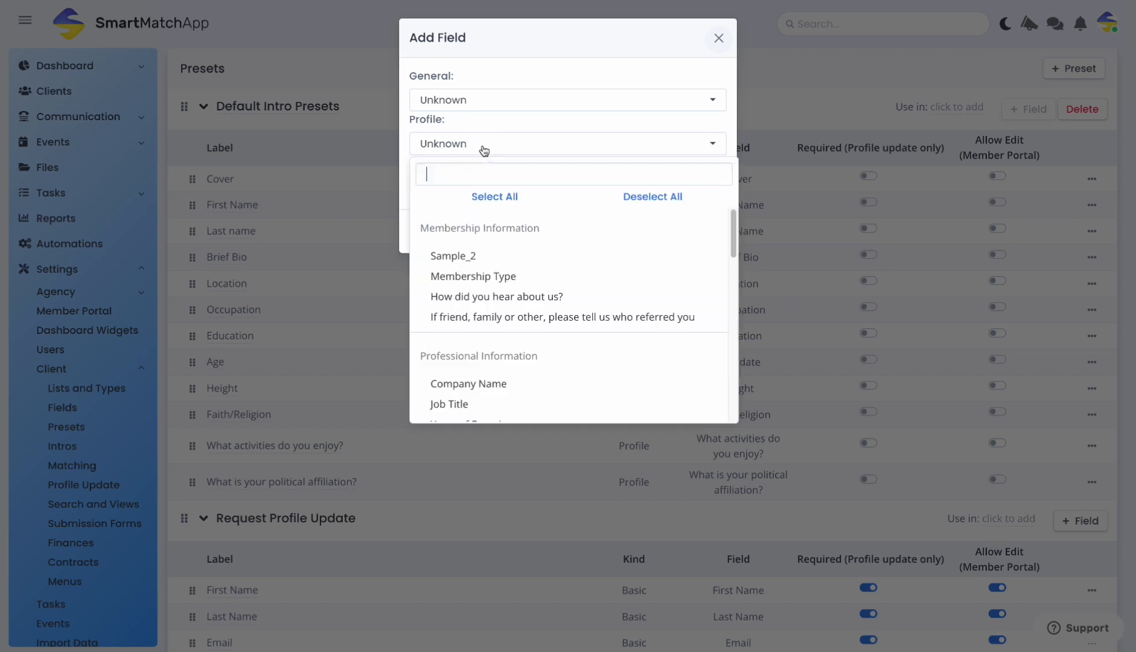
scroll(480, 329, down, 10)
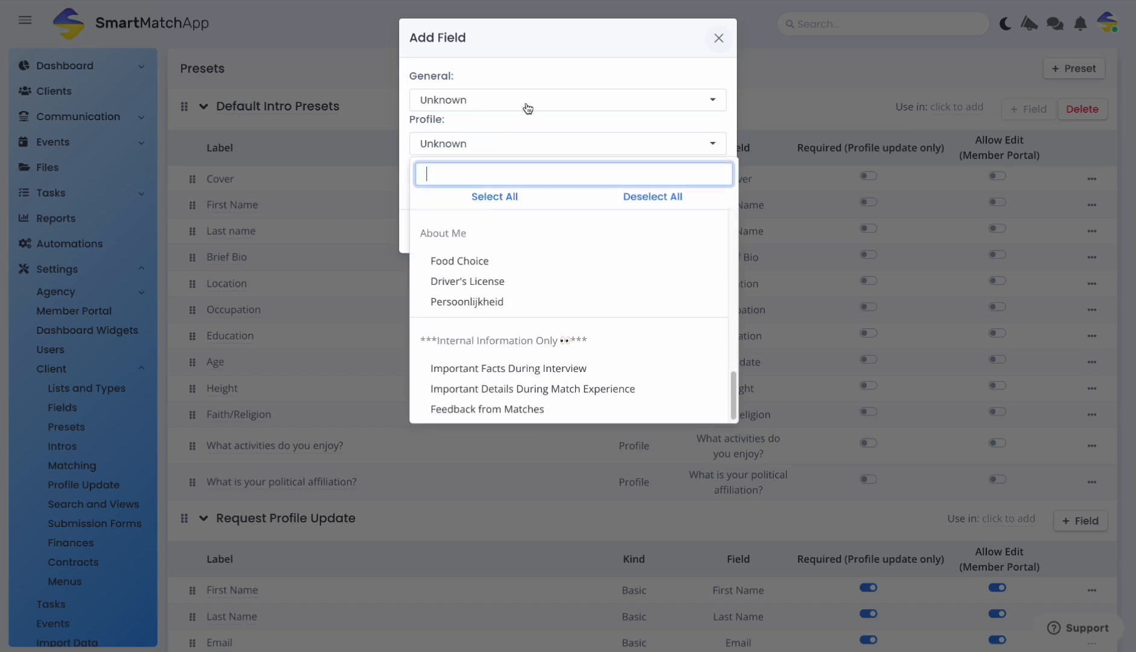
click(539, 141)
click(527, 190)
scroll(511, 365, down, 10)
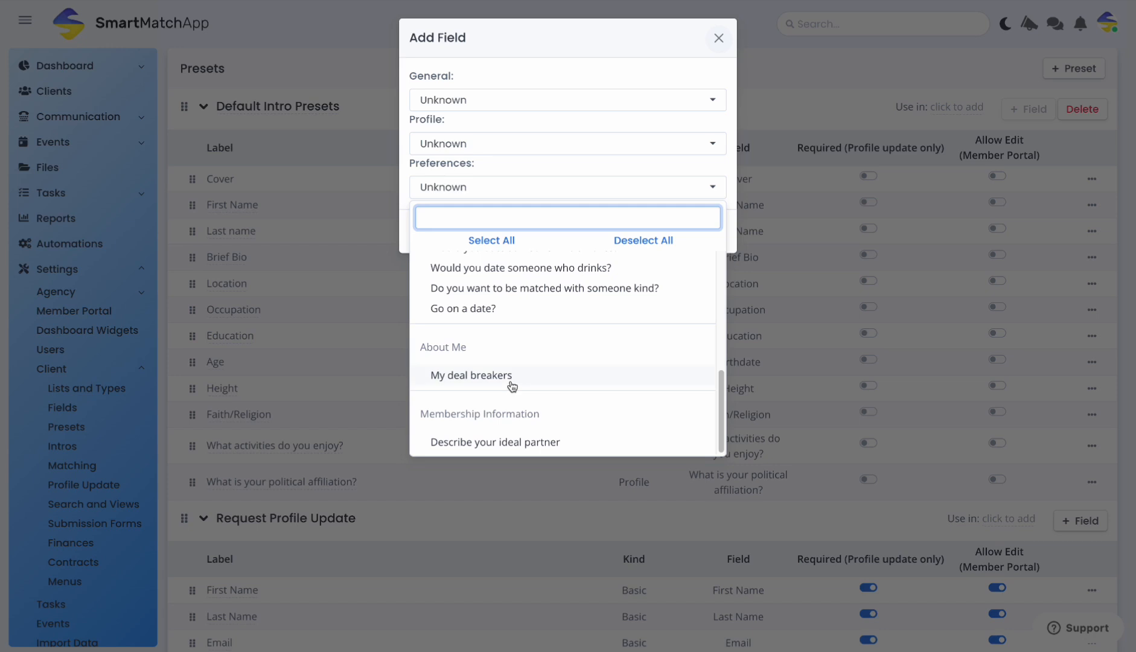
scroll(514, 369, up, 10)
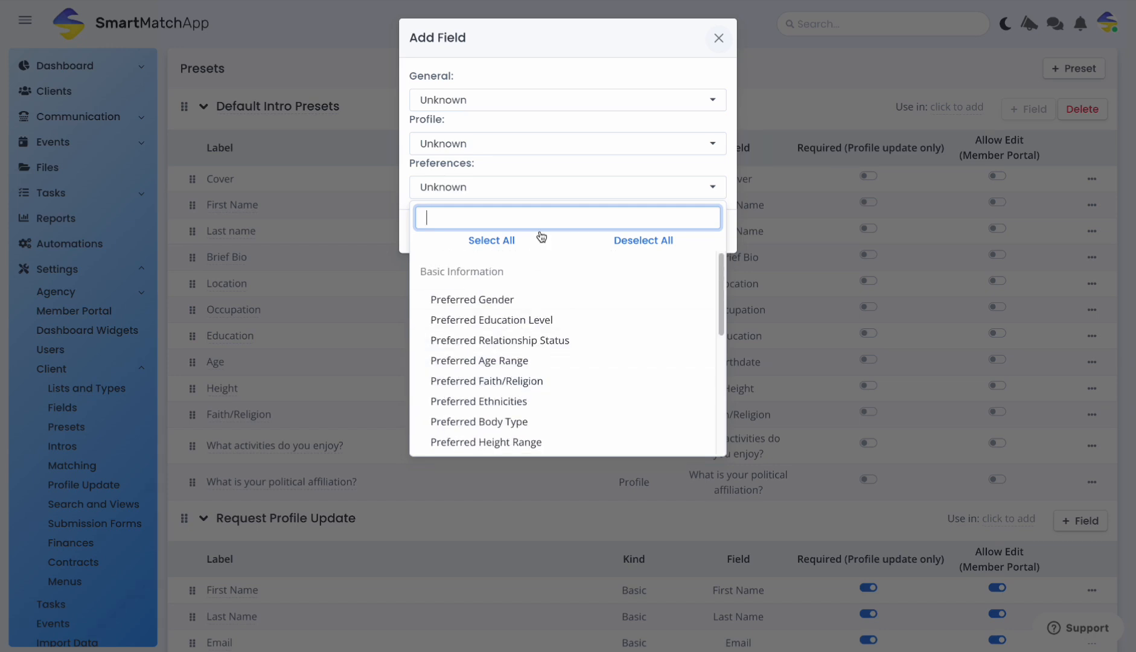
click(610, 128)
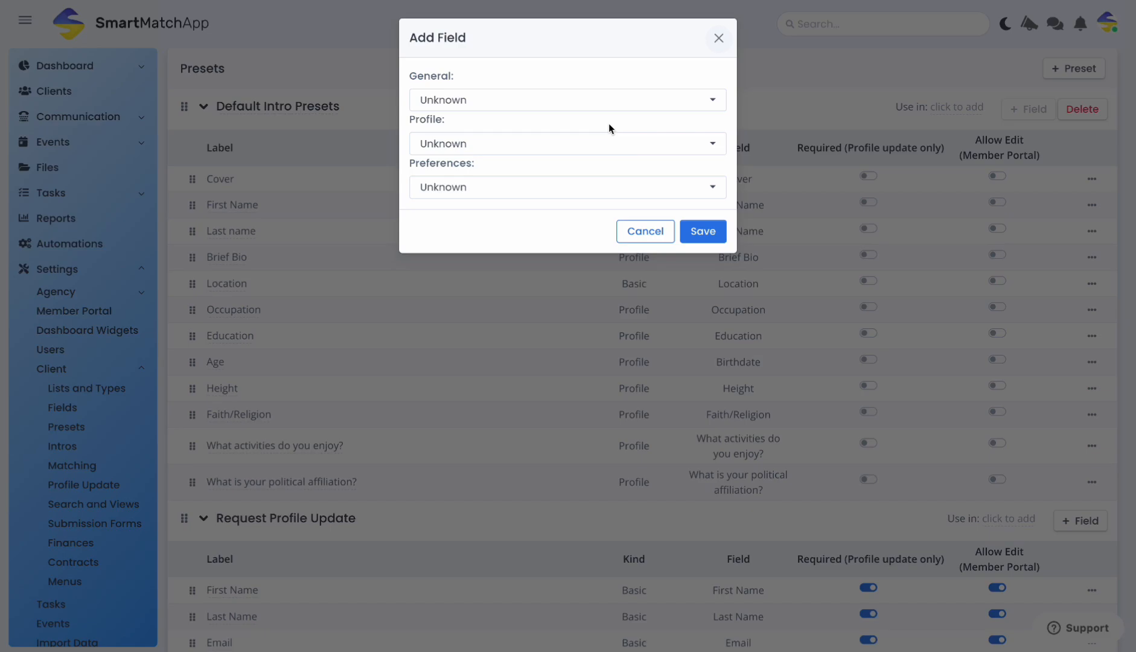
click(706, 233)
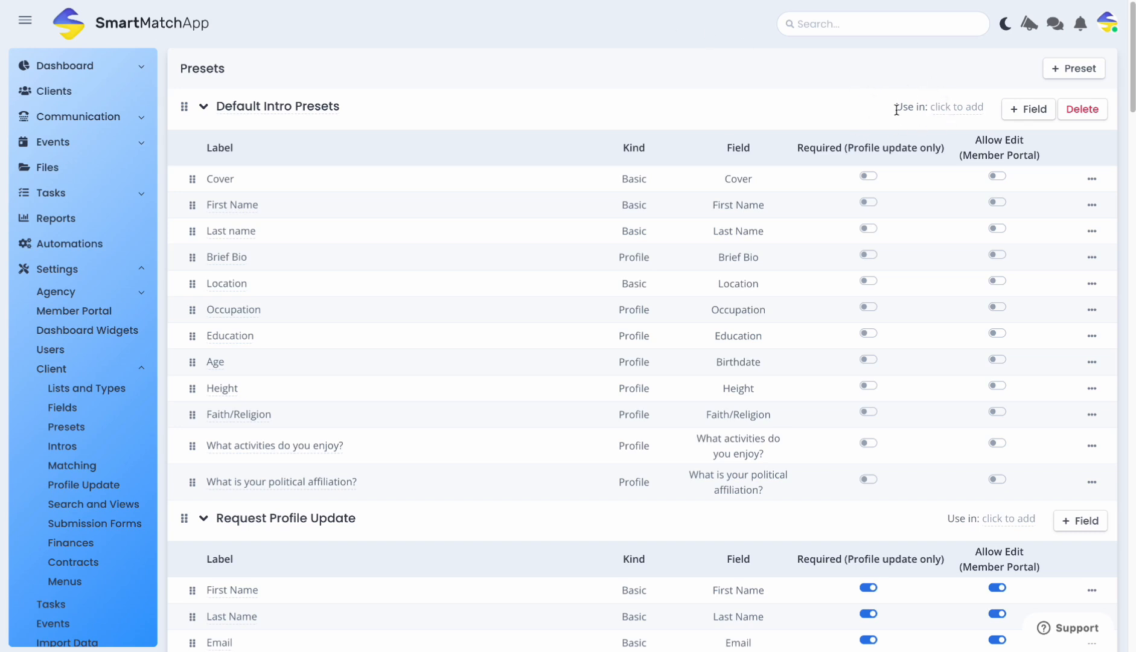
View the available usage locations for the Default Intro Presets preset without selecting one
click(946, 109)
click(945, 110)
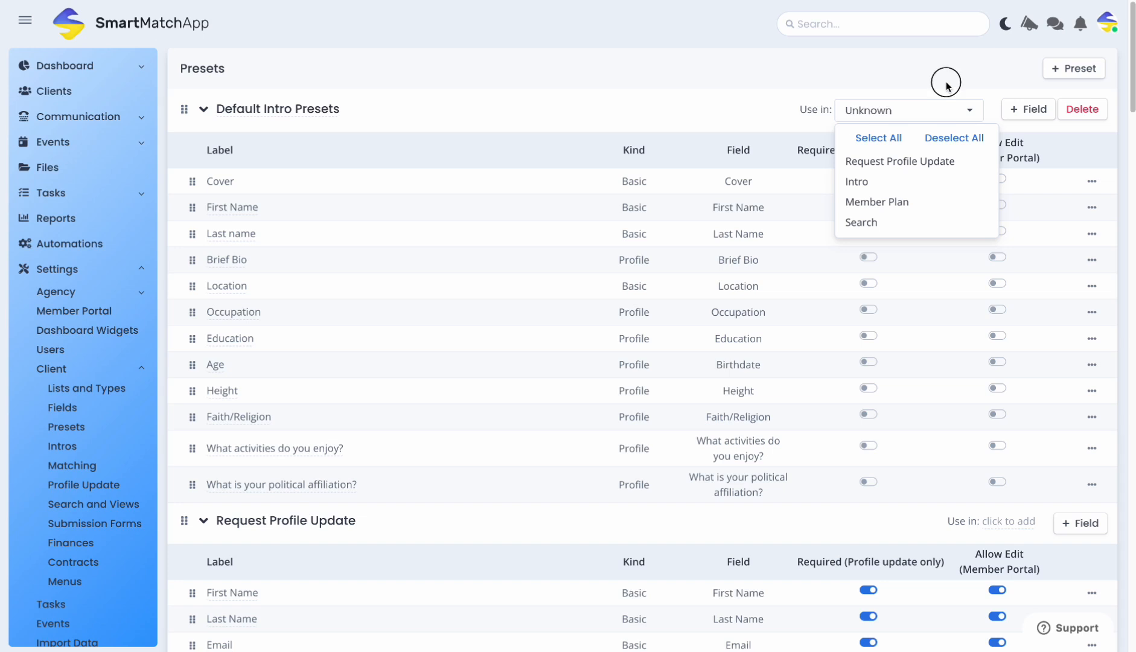
click(944, 84)
Collapse the first two presets and set the Request Profile Update preset for use in Request Profile Update
click(201, 108)
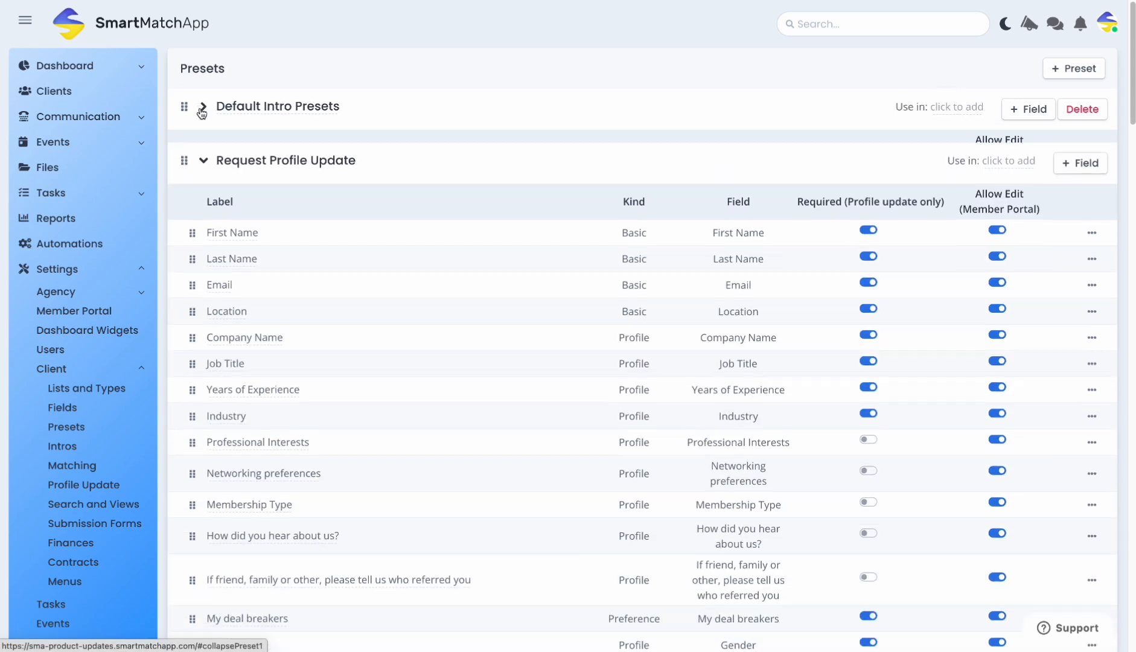
click(204, 148)
click(1006, 155)
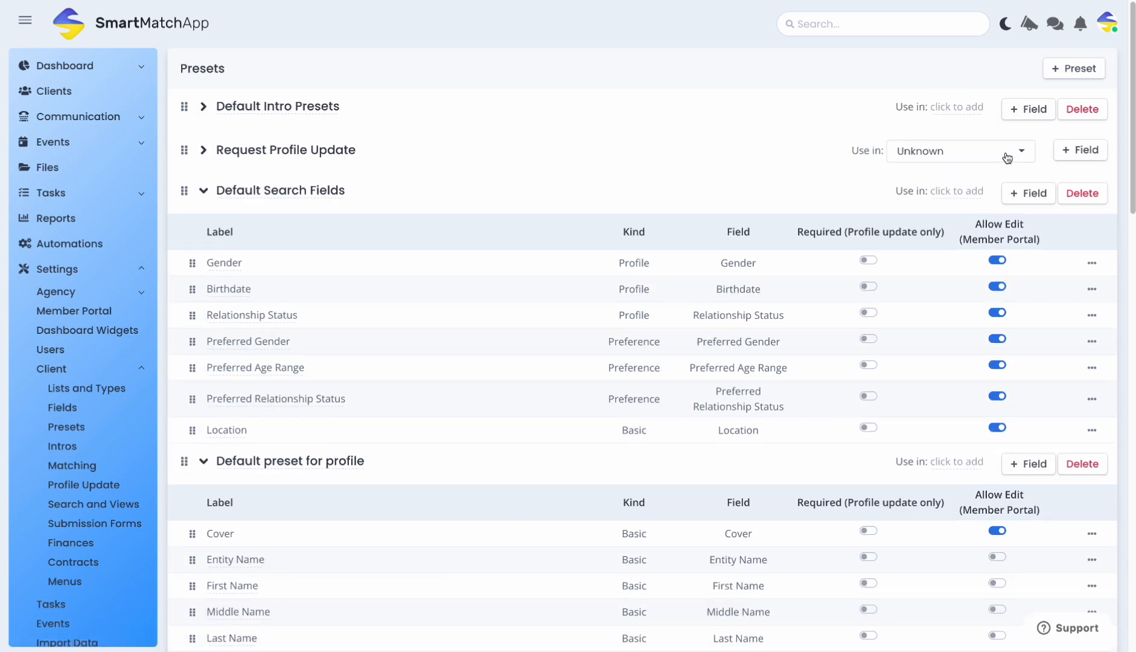
click(956, 202)
click(716, 155)
drag(416, 150, 218, 145)
click(414, 152)
Collapse Default Search Fields and set the Default Intro Presets preset for use in Intro
click(204, 188)
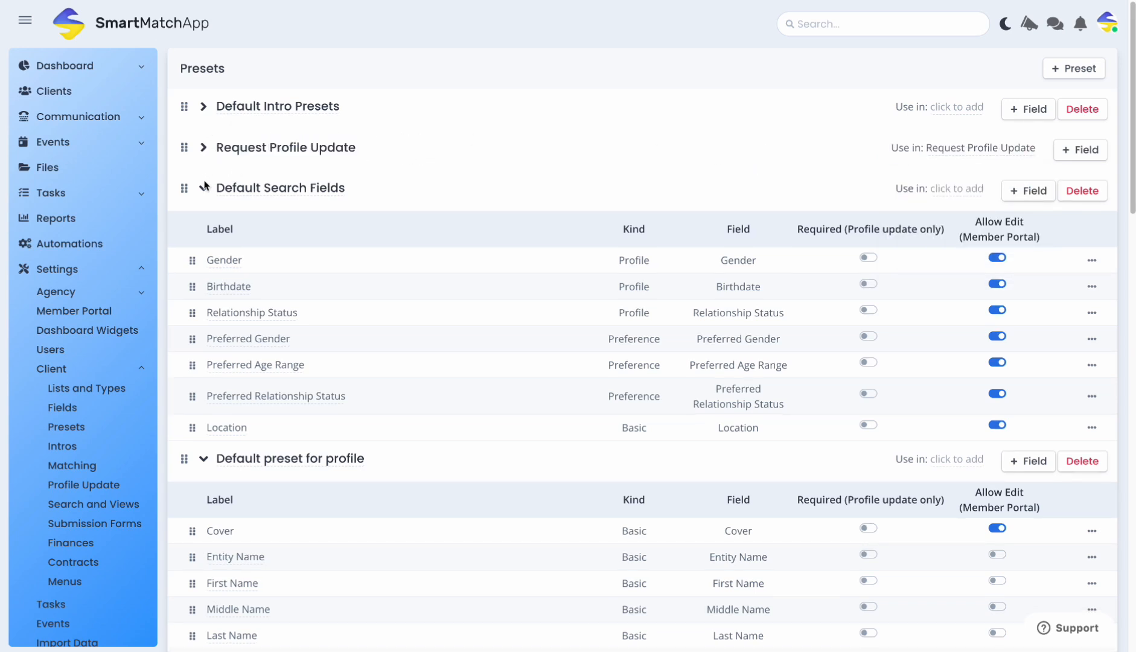
click(959, 111)
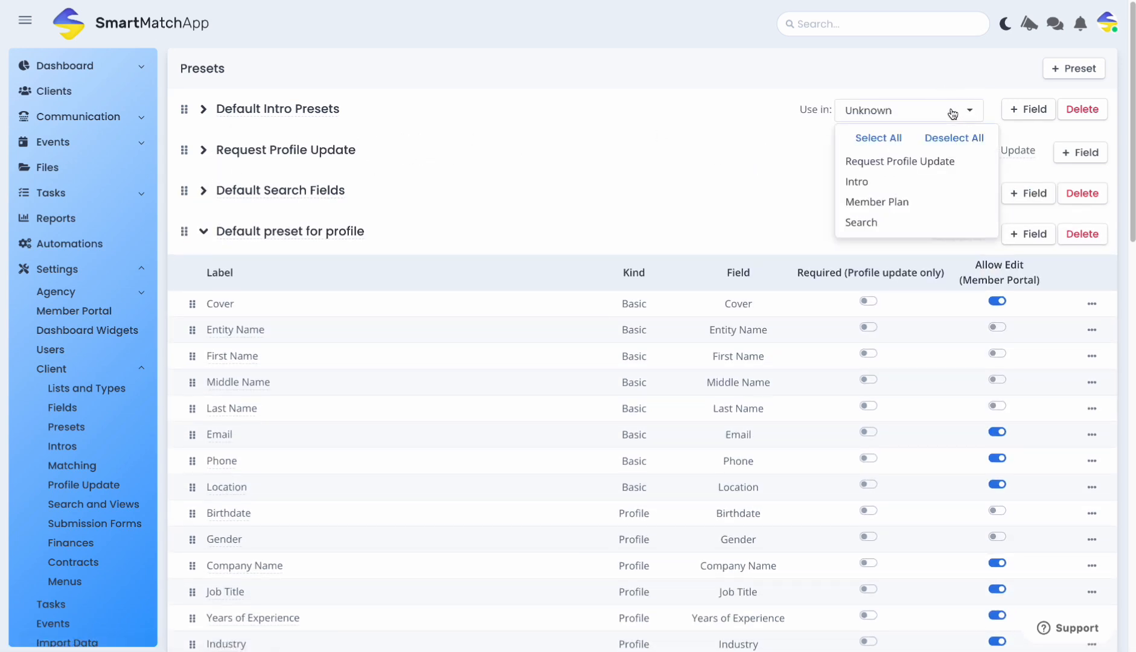
click(890, 182)
click(466, 93)
drag(337, 102, 221, 99)
click(217, 88)
Collapse the Default preset for profile and set it for use in Member Plan
click(201, 227)
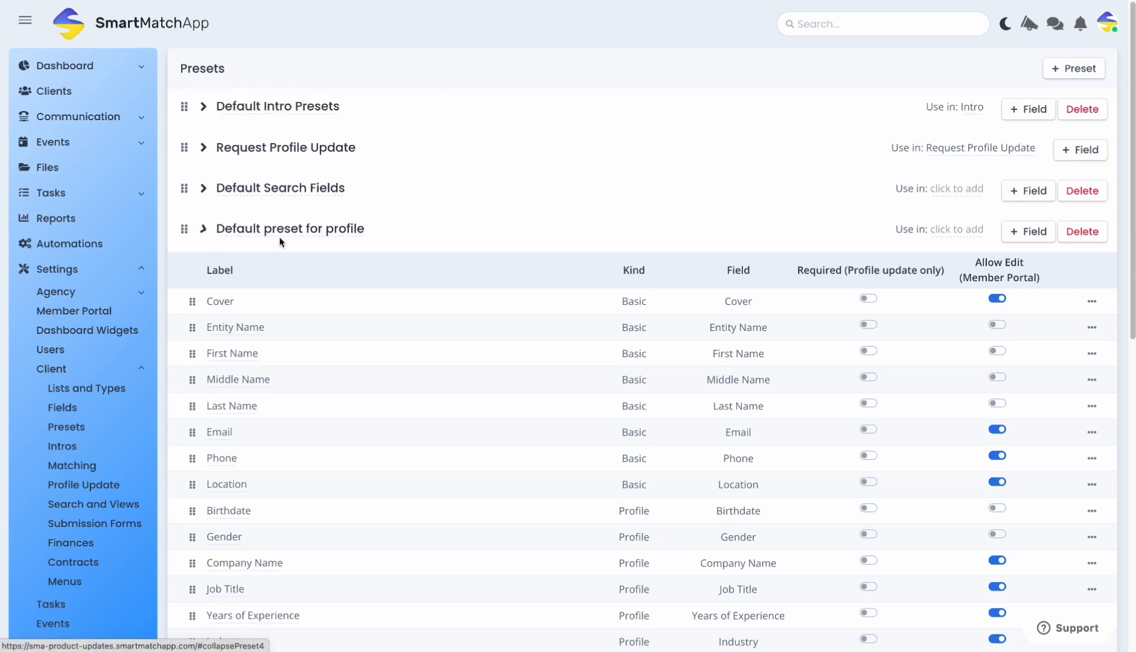
click(963, 230)
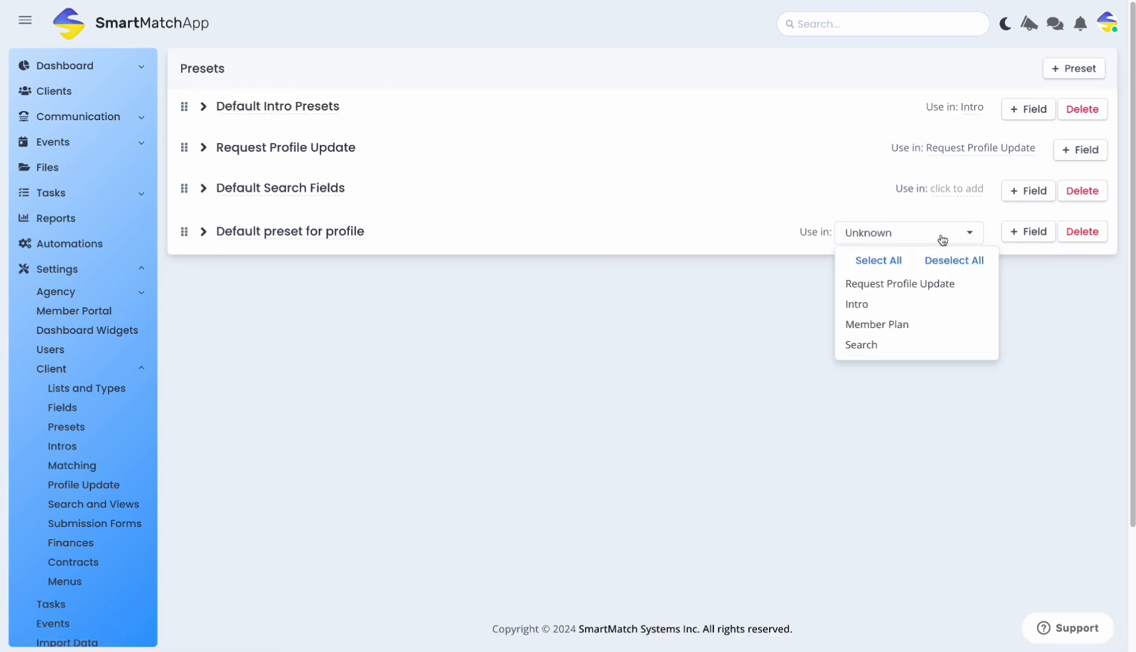
click(872, 326)
click(656, 241)
click(443, 234)
drag(443, 234, 204, 228)
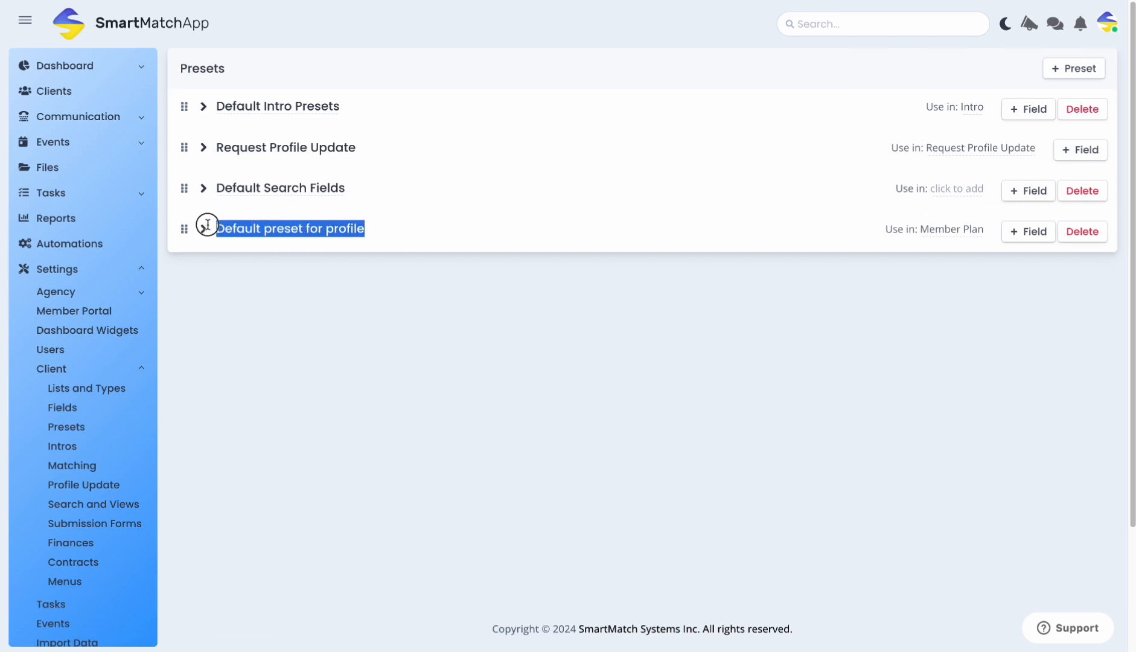
Set the Default Search Fields preset for use in Search
click(680, 201)
click(957, 193)
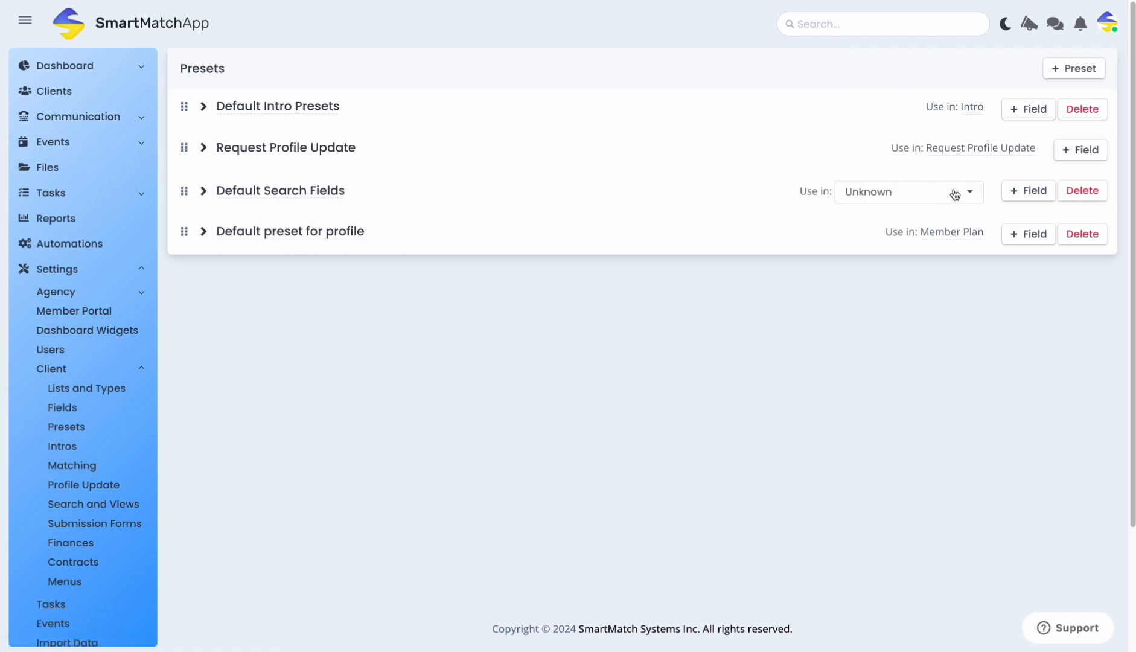
click(892, 303)
click(629, 202)
drag(376, 185, 182, 180)
click(479, 192)
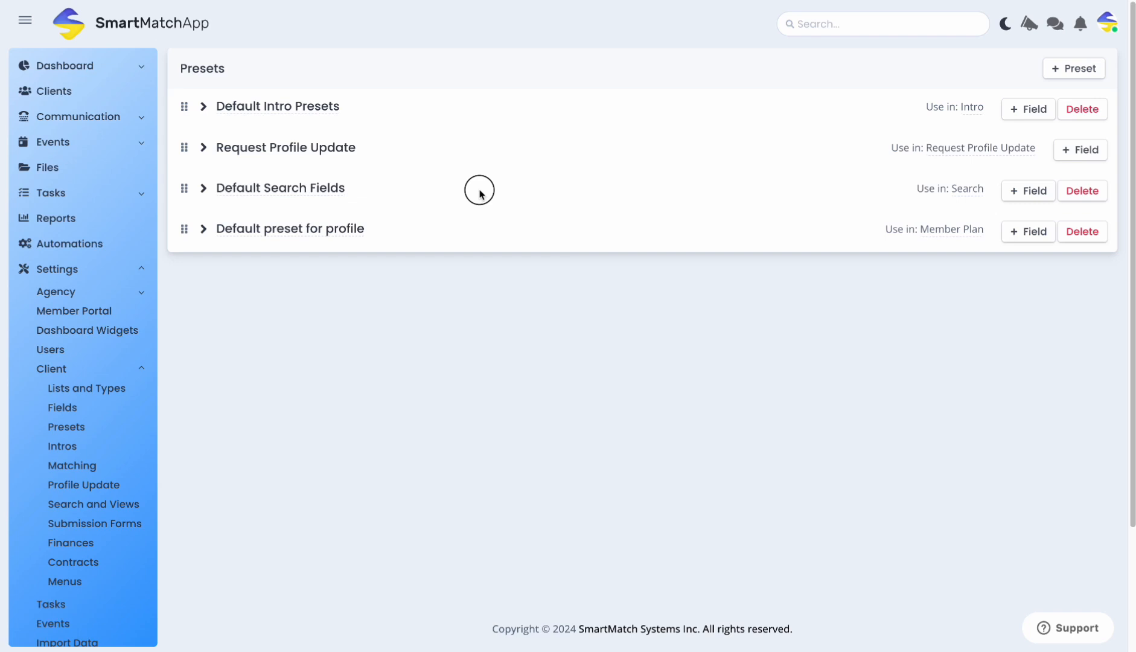
Expand the field lists of all four presets, and collapse the Default Intro Presets list again
click(203, 228)
click(204, 189)
click(207, 156)
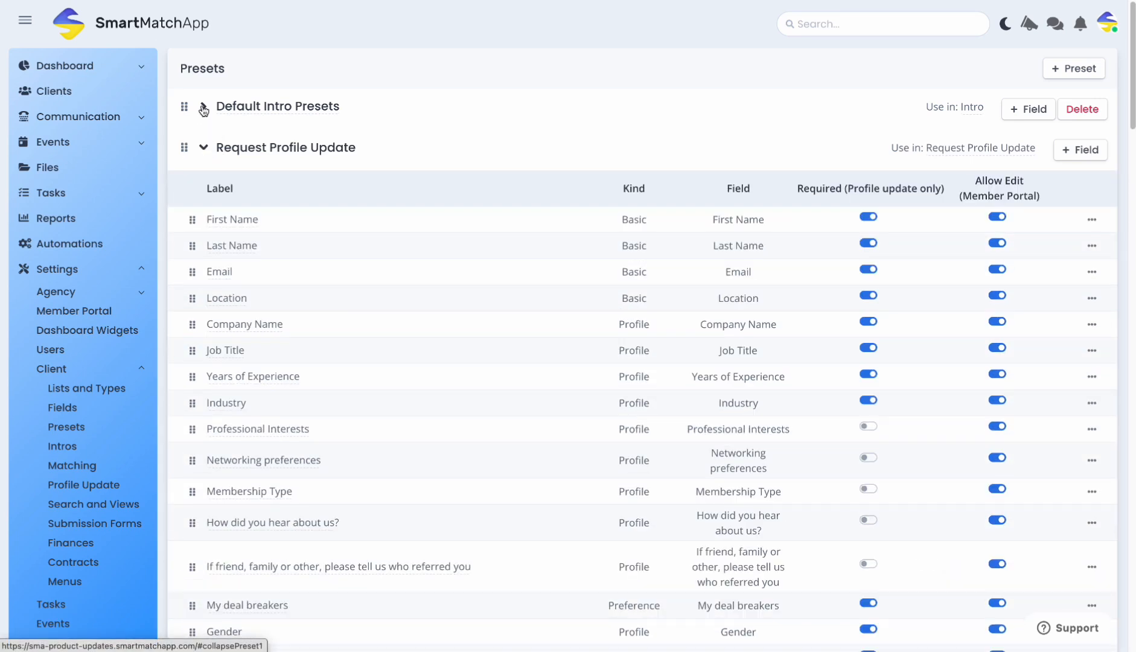
click(204, 107)
click(214, 108)
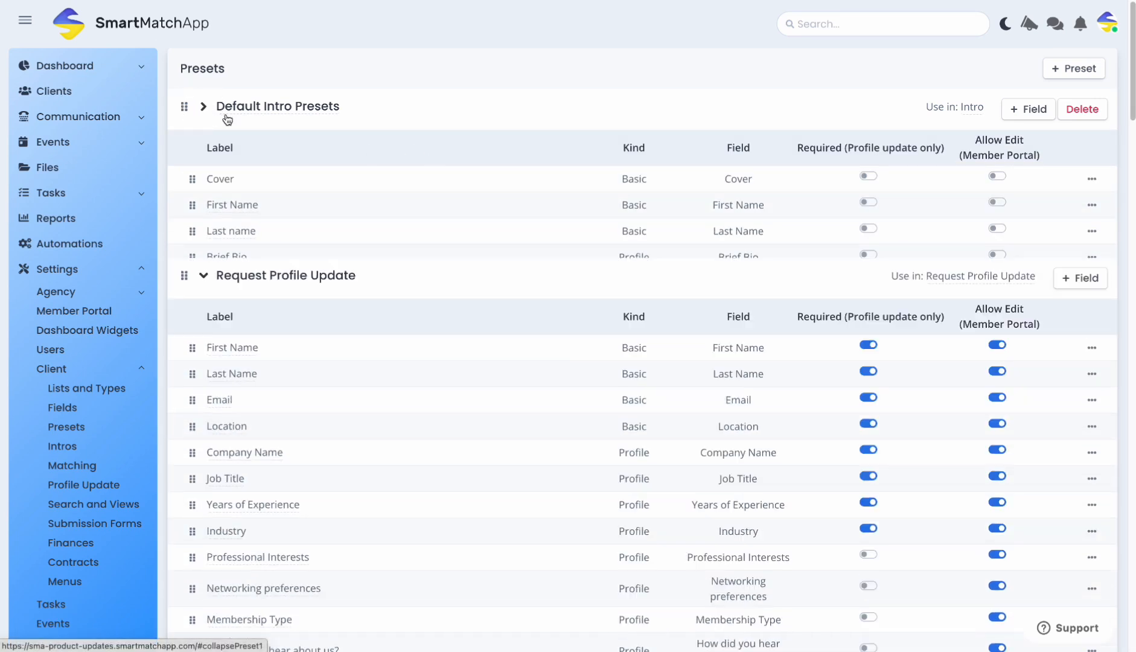
Examine which fields in the Request Profile Update preset are marked as required for profile updates
scroll(862, 221, down, 2)
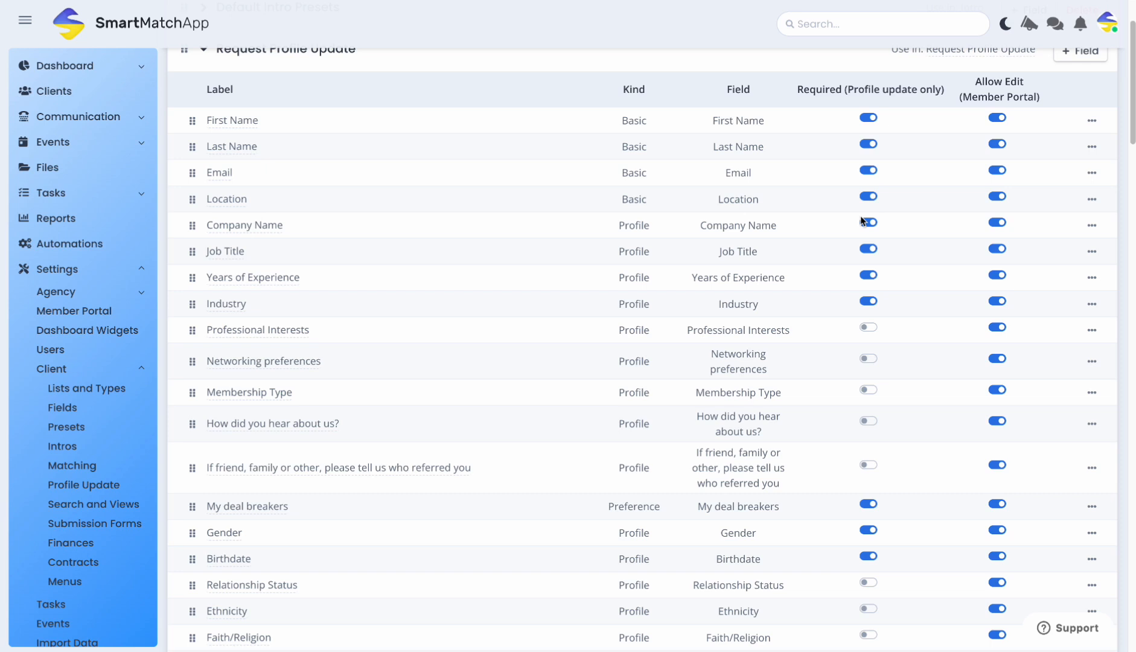
click(869, 118)
drag(620, 340, 857, 348)
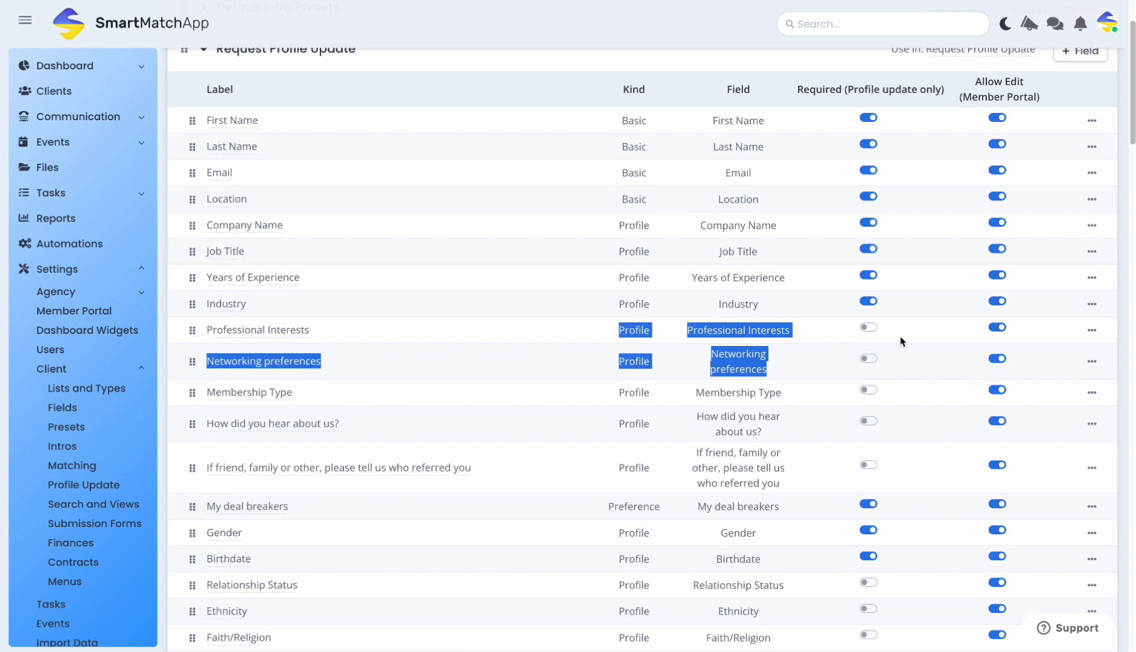
click(899, 336)
click(869, 117)
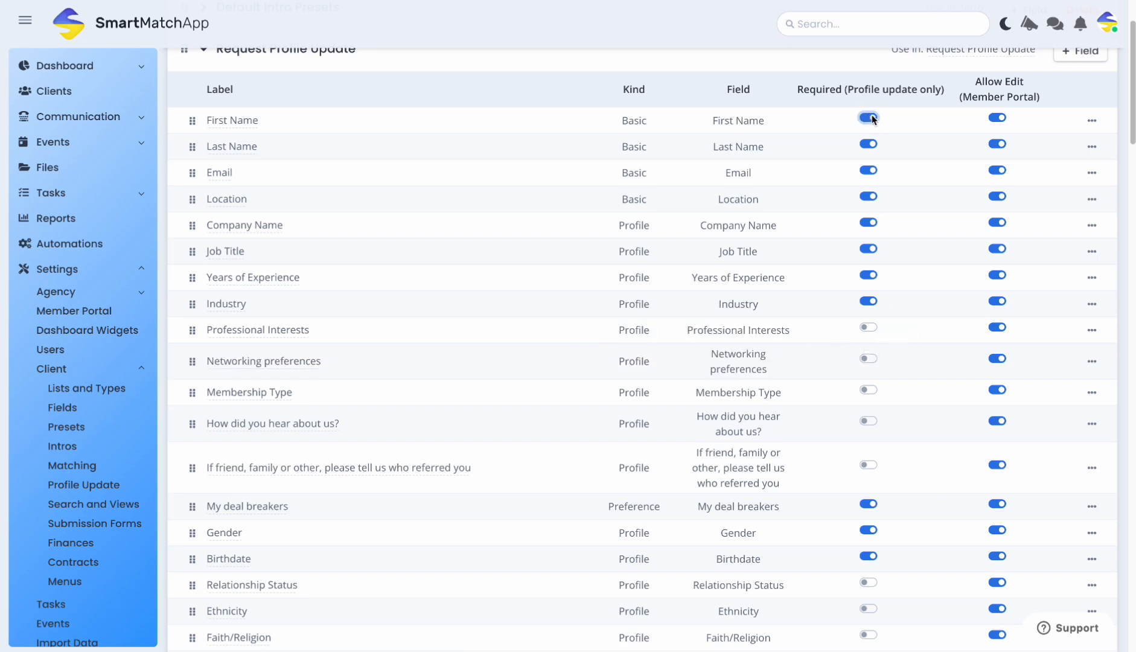
scroll(761, 83, down, 15)
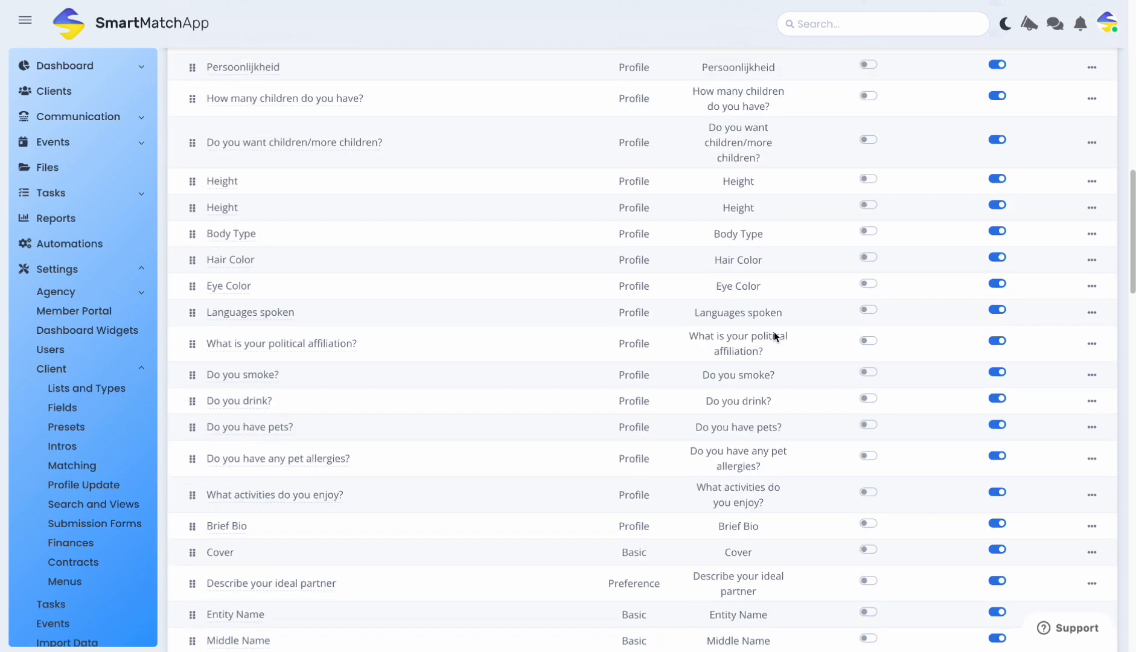
scroll(775, 337, up, 10)
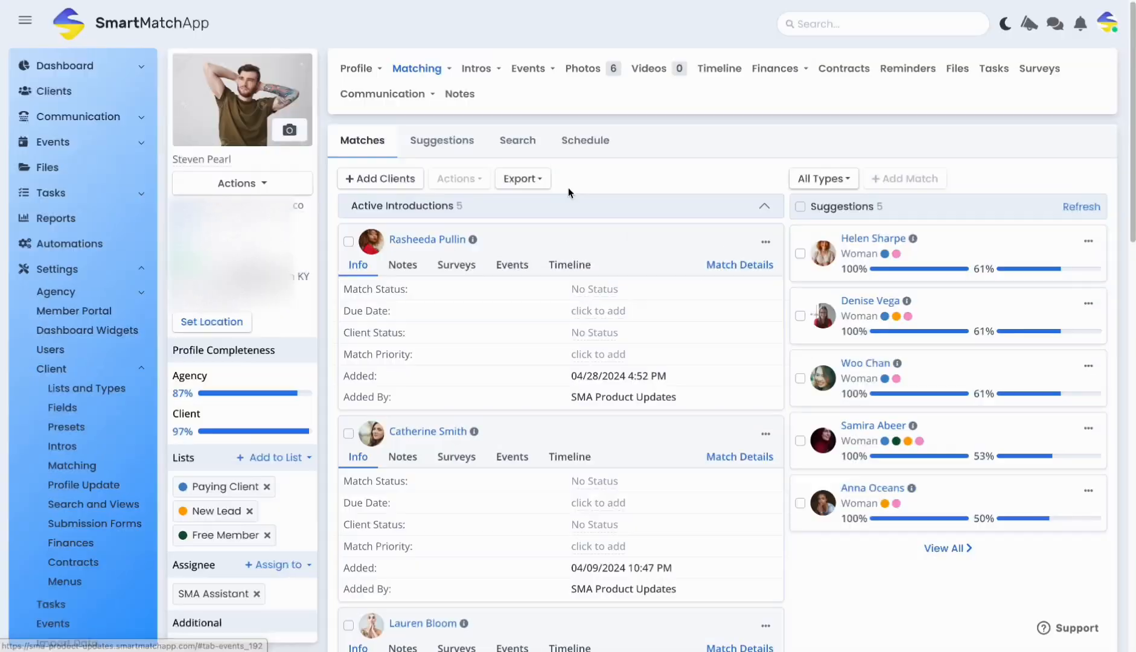
Start sending an intro of the first active introduction, using Default Intro Presets as the preset fields
click(765, 241)
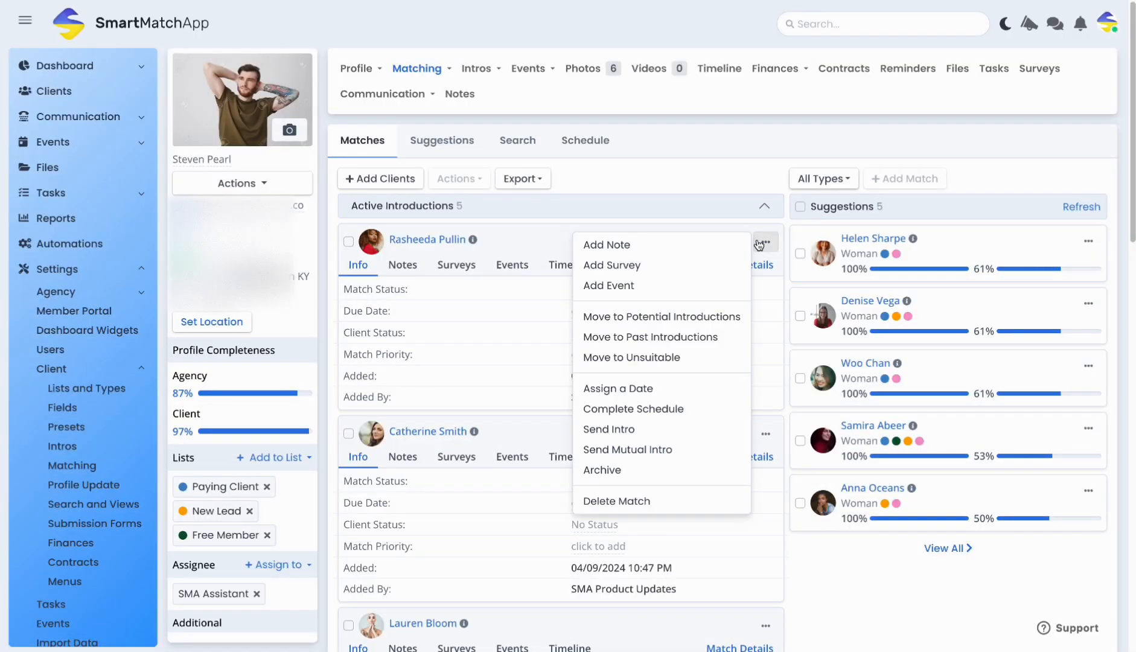
click(641, 429)
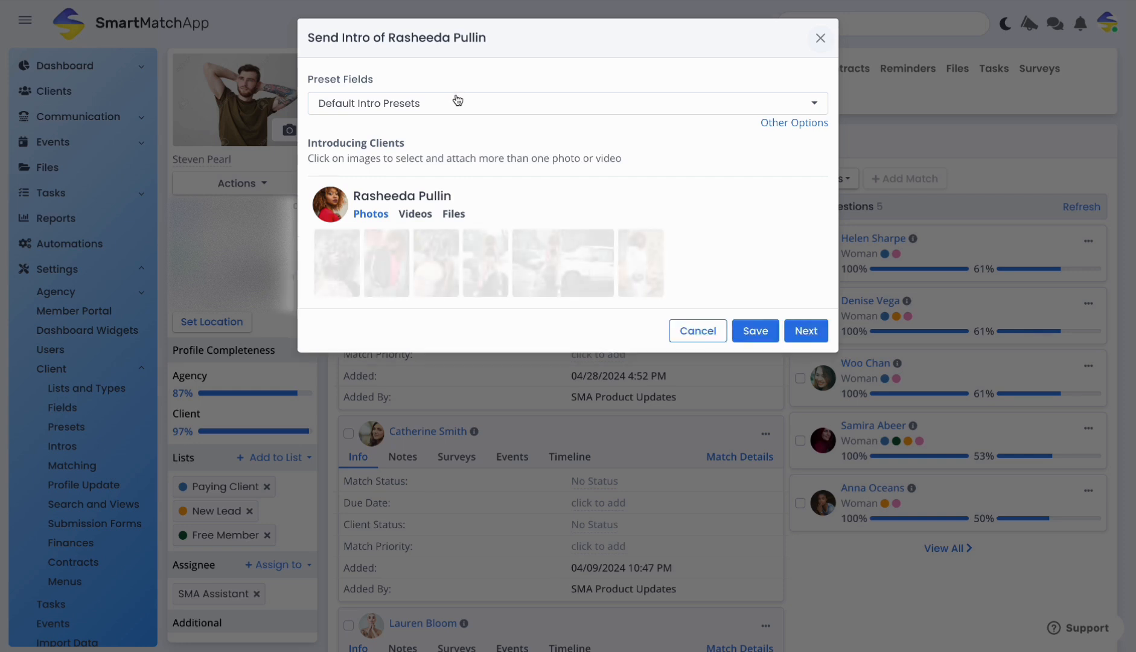
click(457, 104)
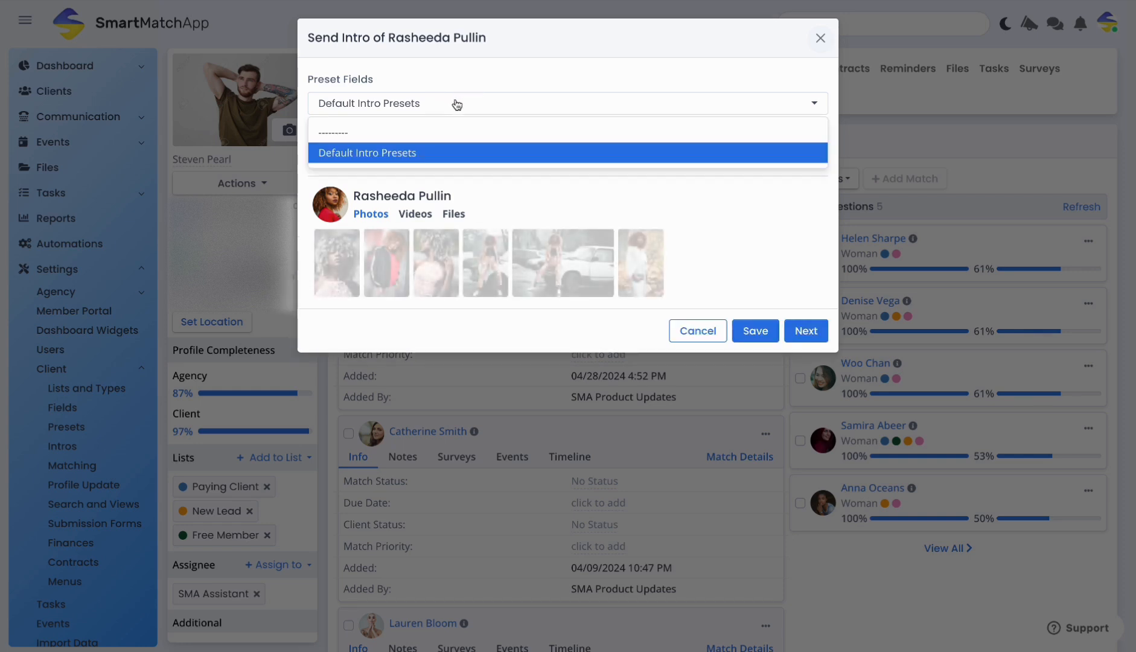
click(437, 154)
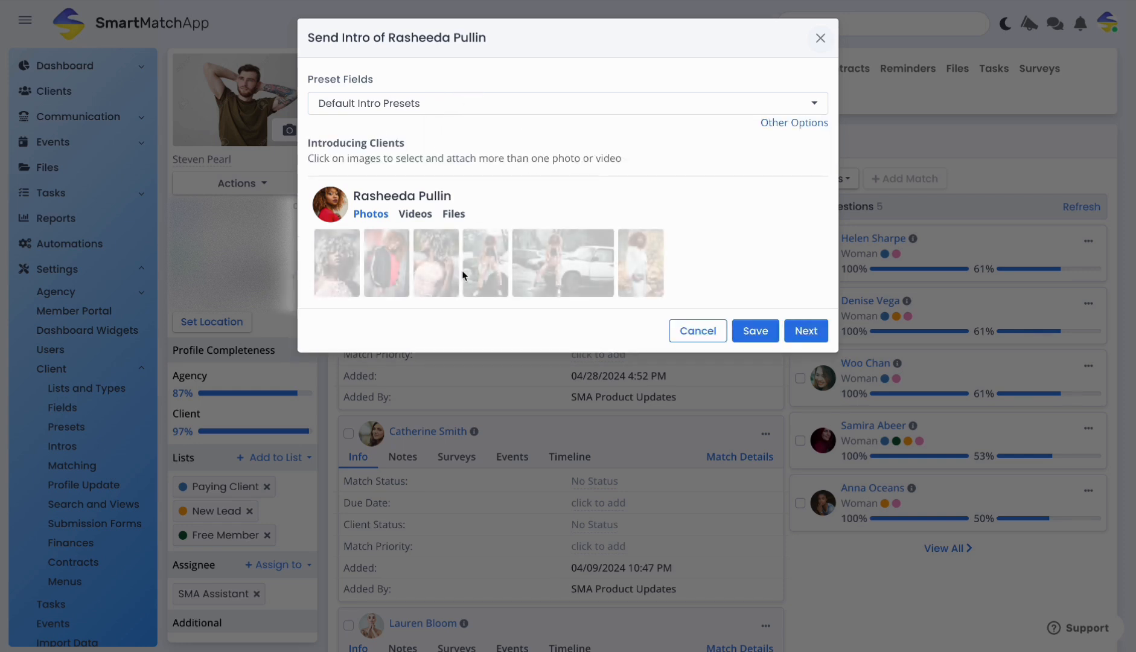
Attach the introduced client's first three photos to the intro and proceed to the message
click(338, 270)
click(383, 266)
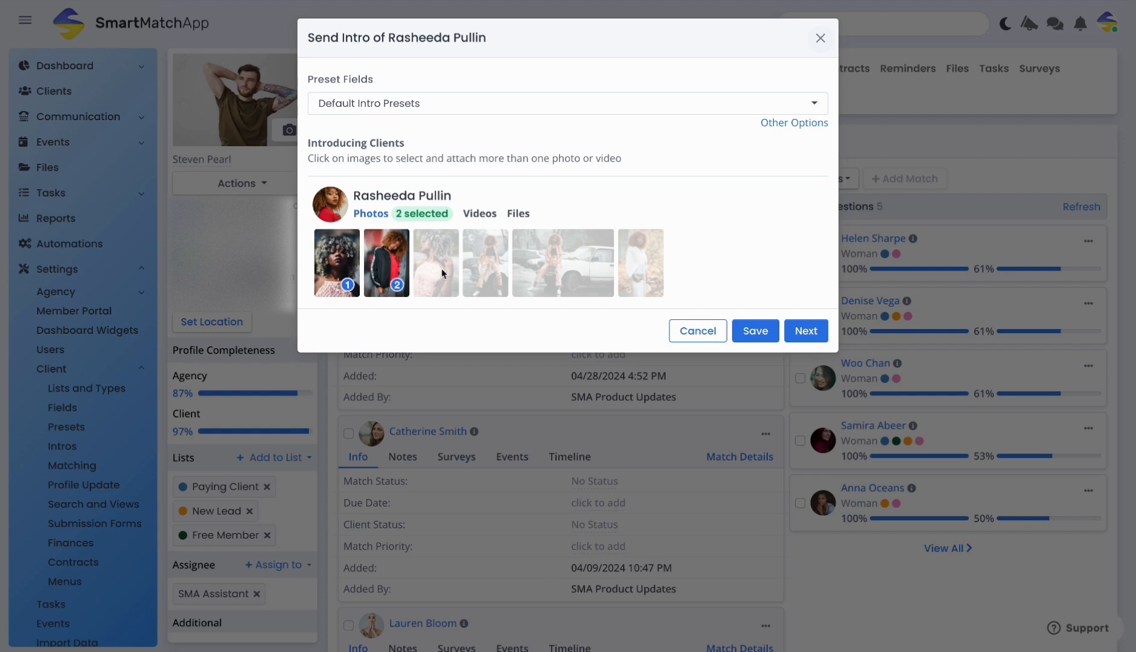
click(443, 273)
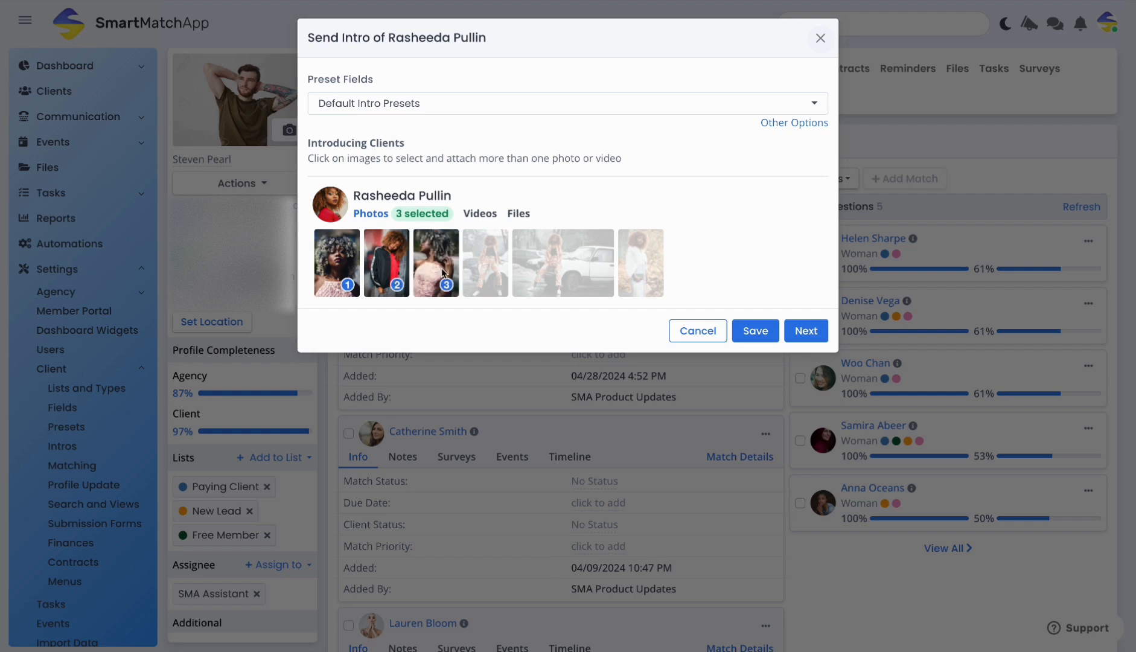
click(807, 331)
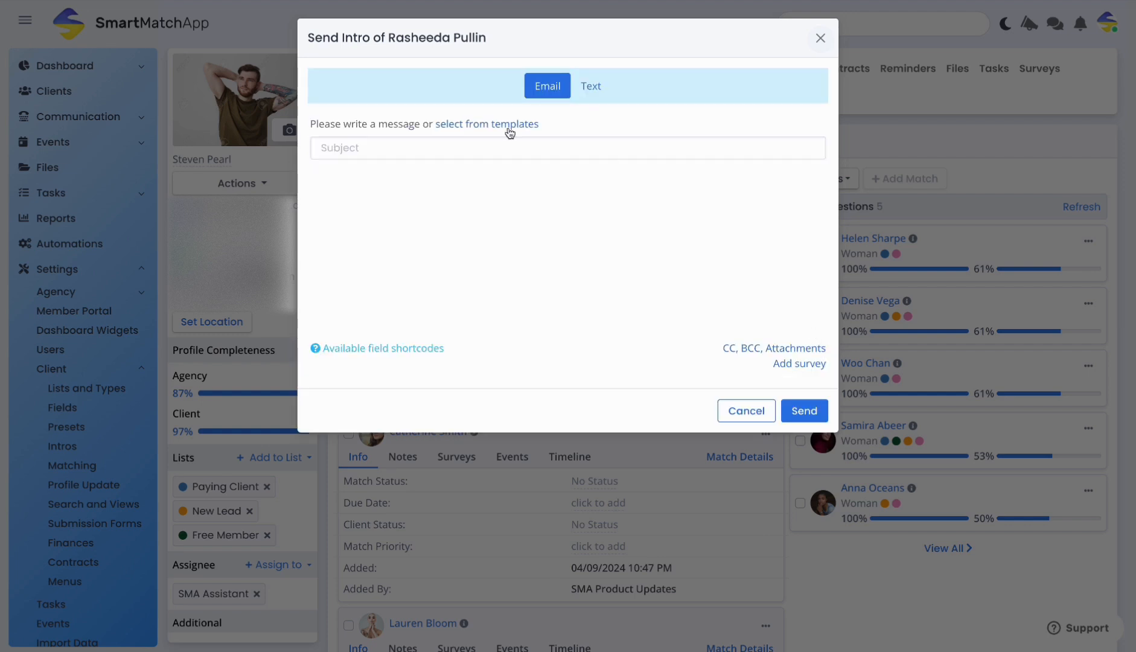
Fill the intro email from the "We've Found You A Match!" template and send it
click(510, 133)
click(504, 148)
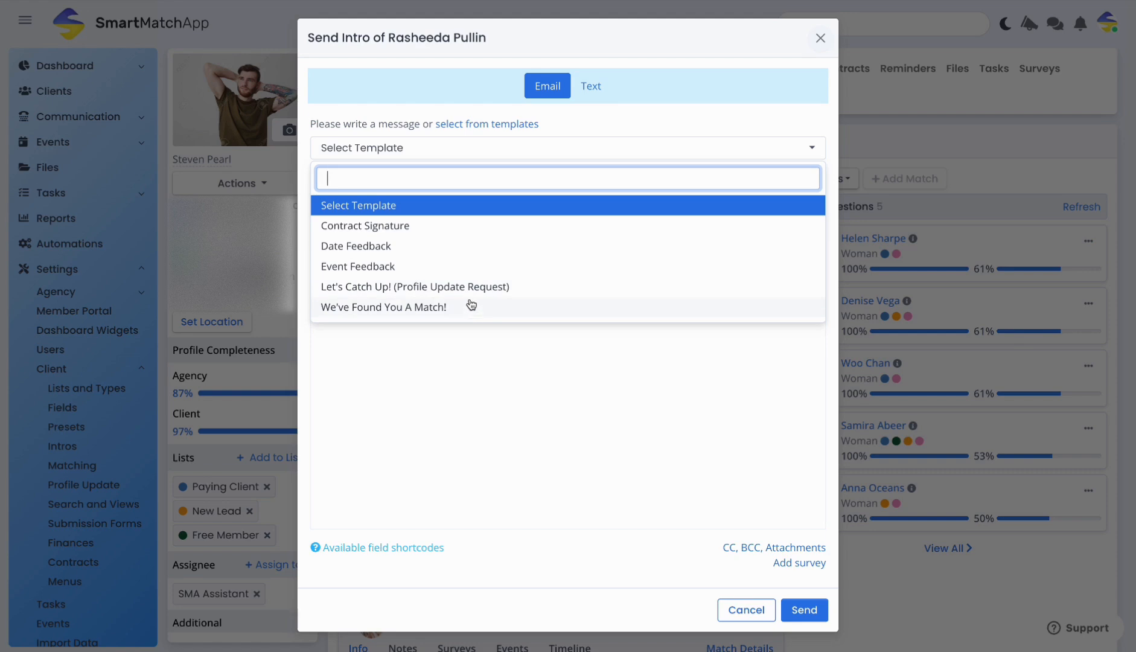
click(471, 308)
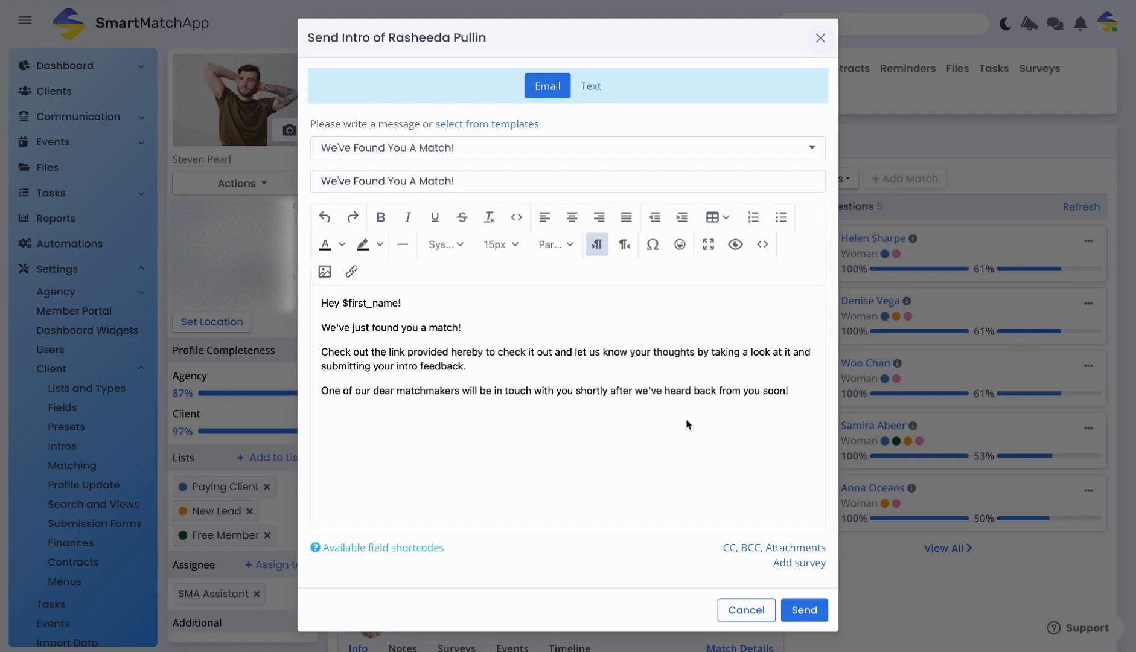
click(808, 609)
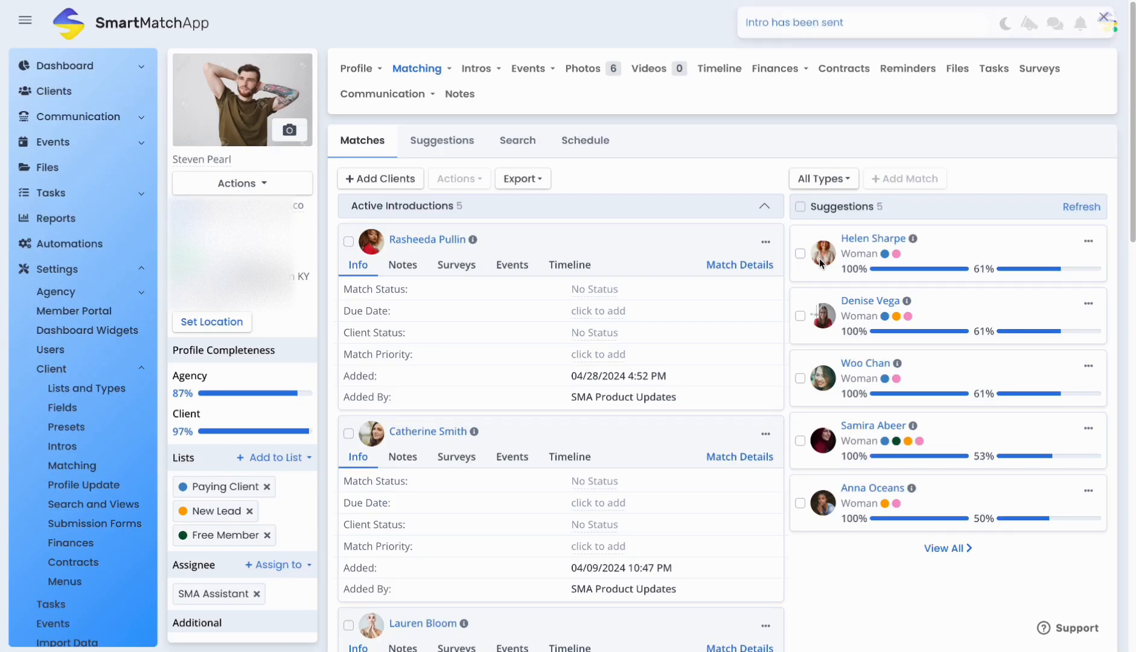
Open the newest one-way intro in the client's intro list and review its profile fields and attached photos
click(489, 70)
click(478, 98)
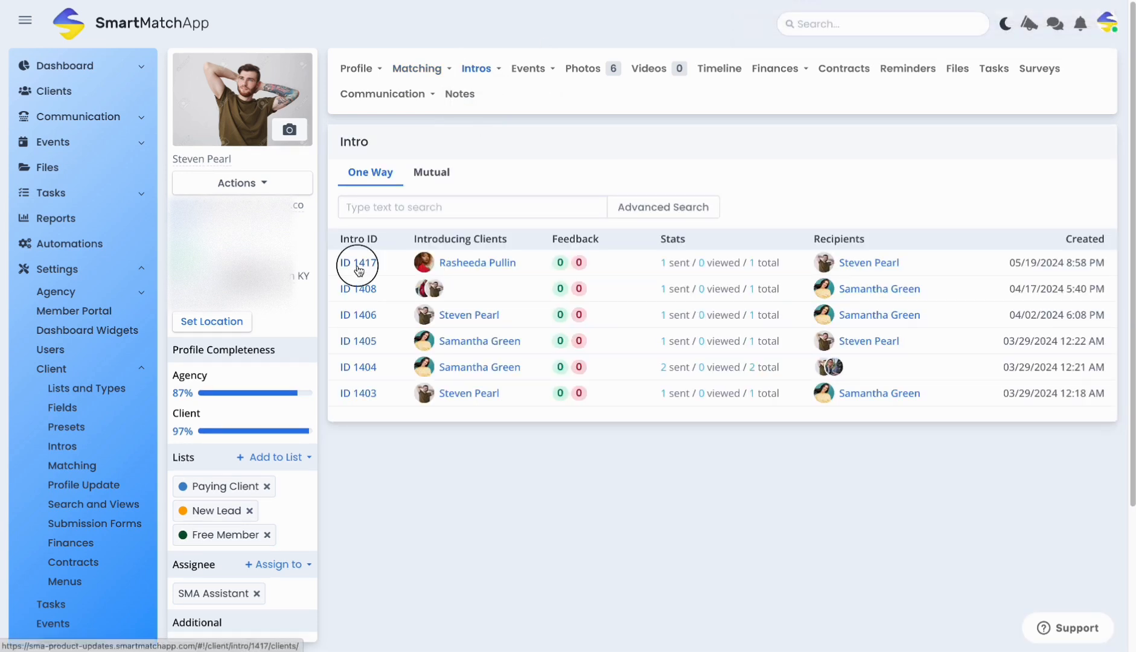
click(358, 267)
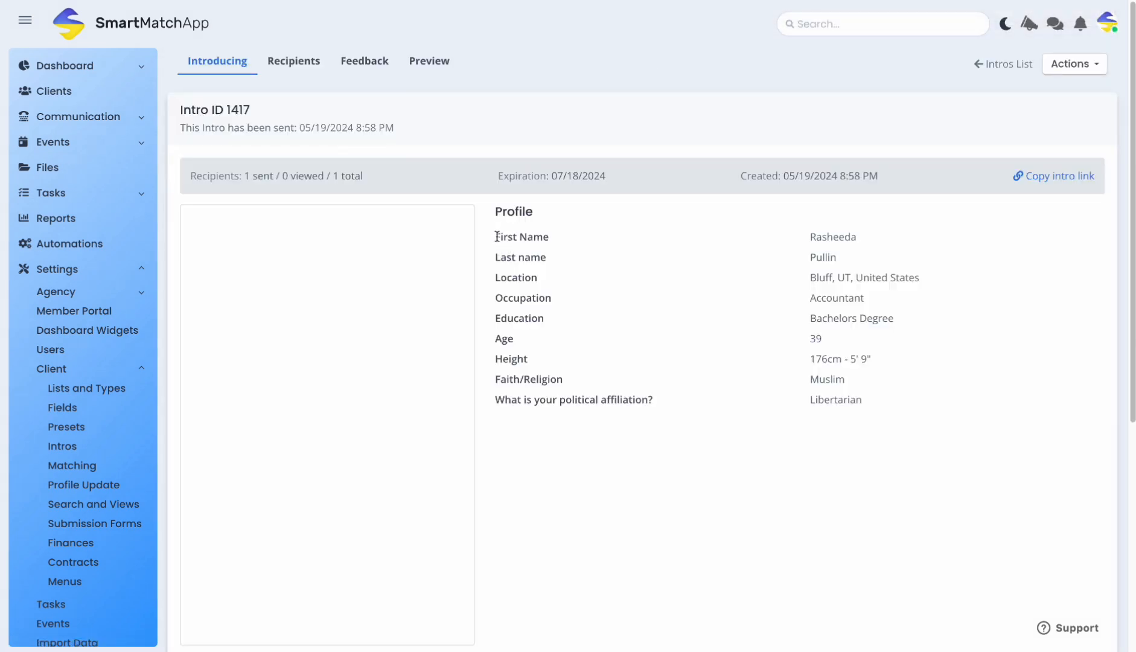
scroll(336, 267, down, 5)
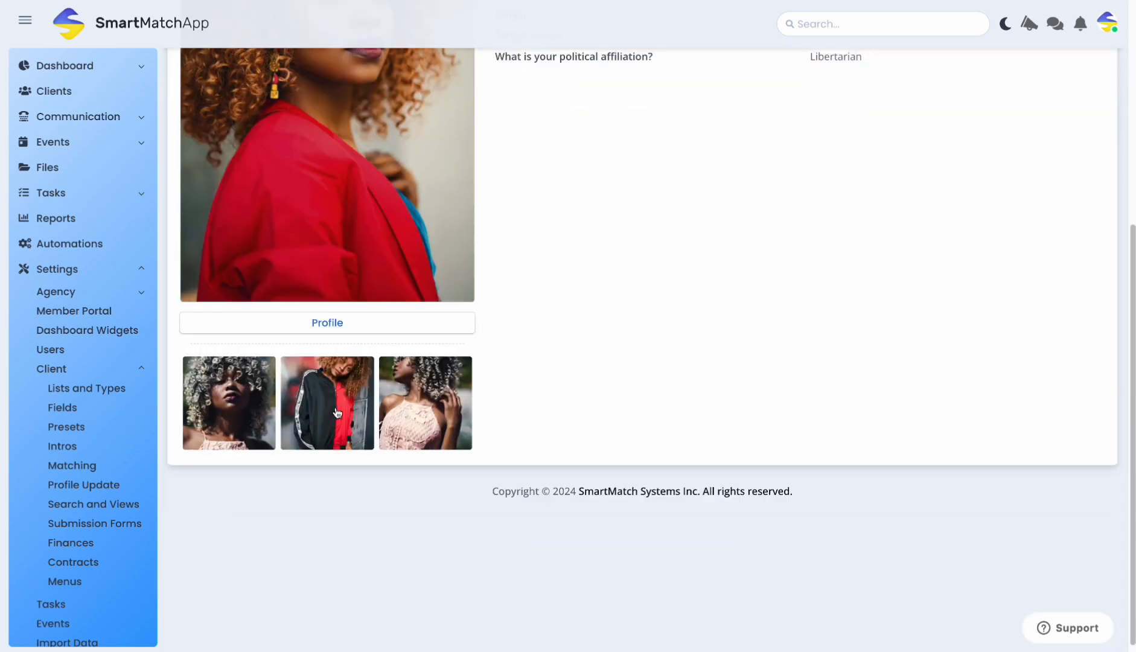
scroll(568, 421, up, 5)
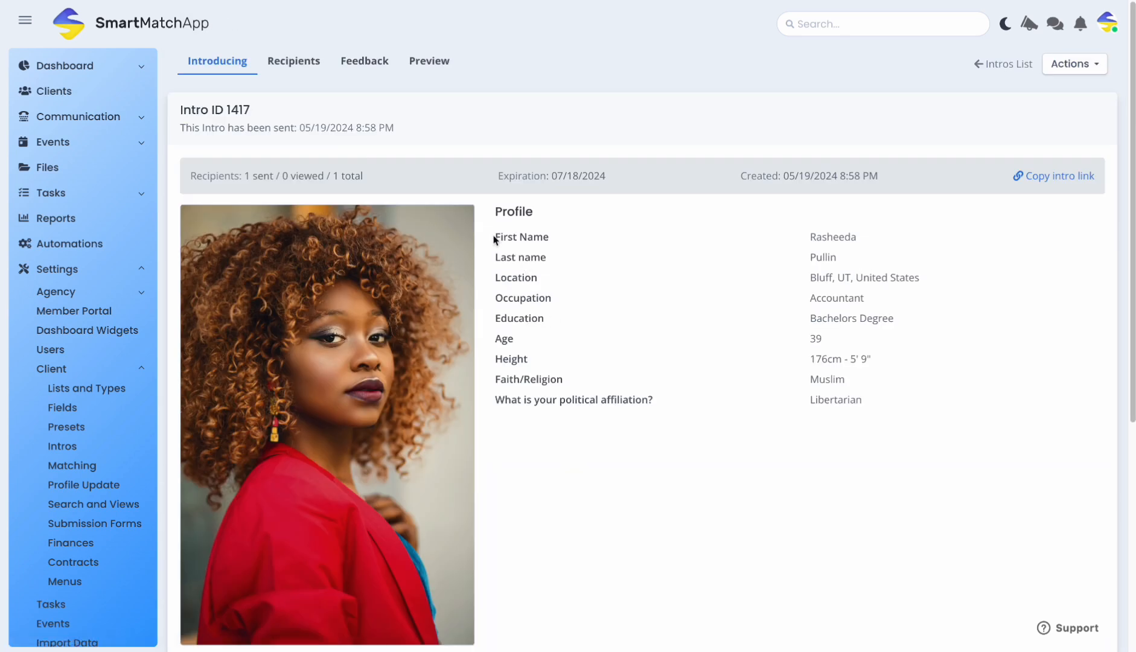
drag(494, 239, 900, 398)
Copy the intro link and preview the intro page, examining its profile fields
click(1053, 175)
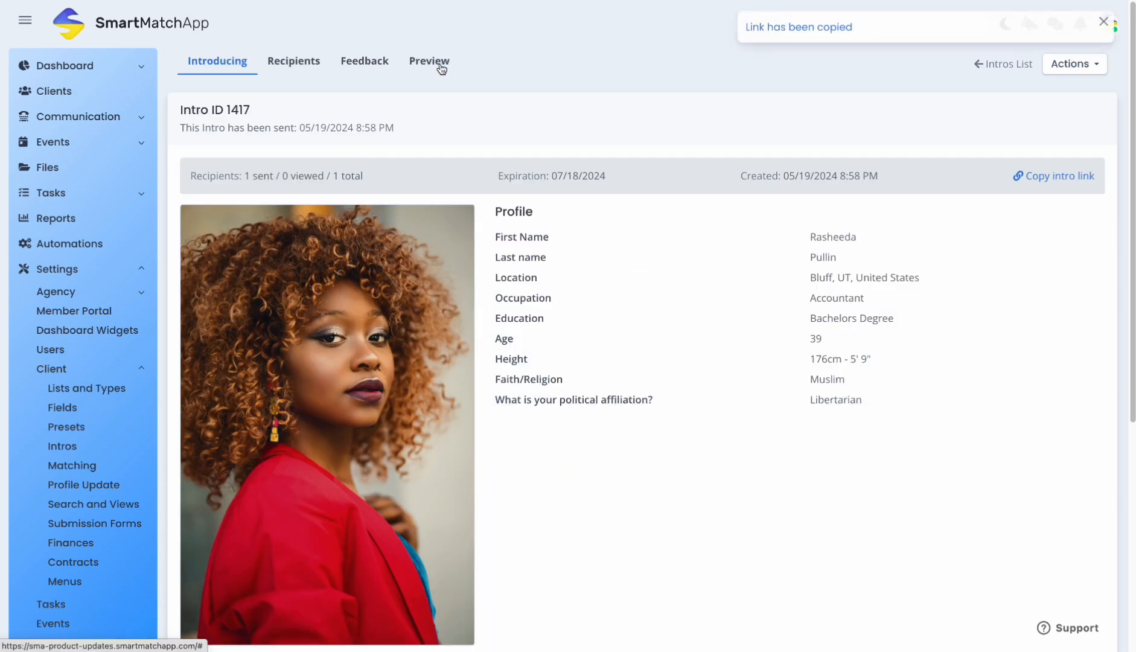
click(440, 67)
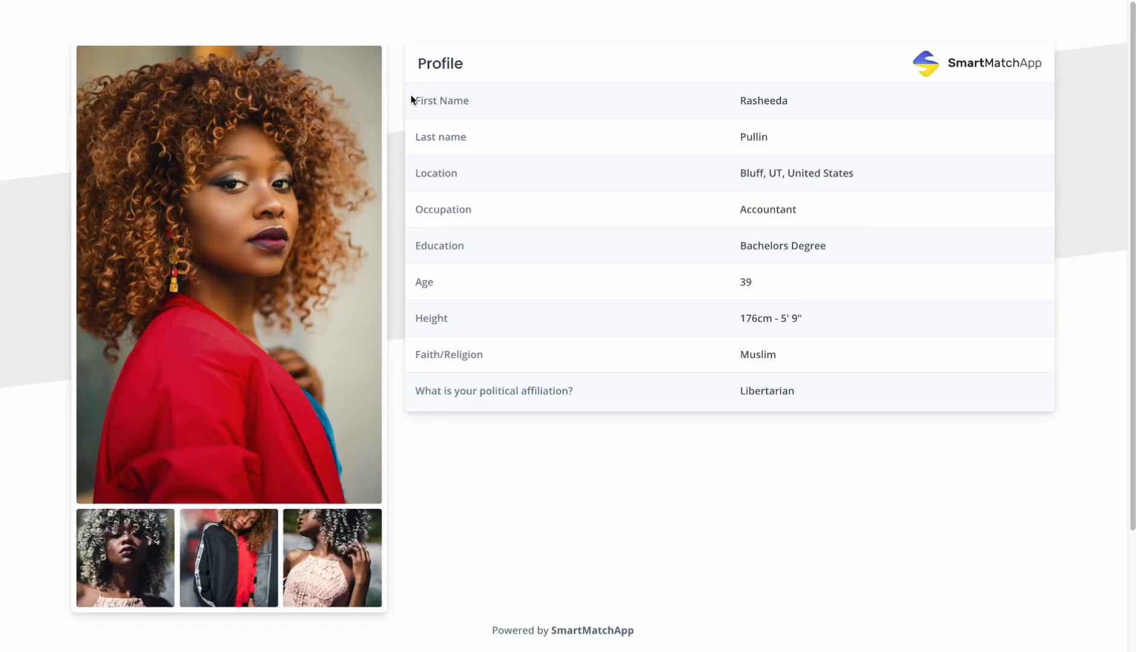
drag(411, 100, 816, 408)
click(728, 449)
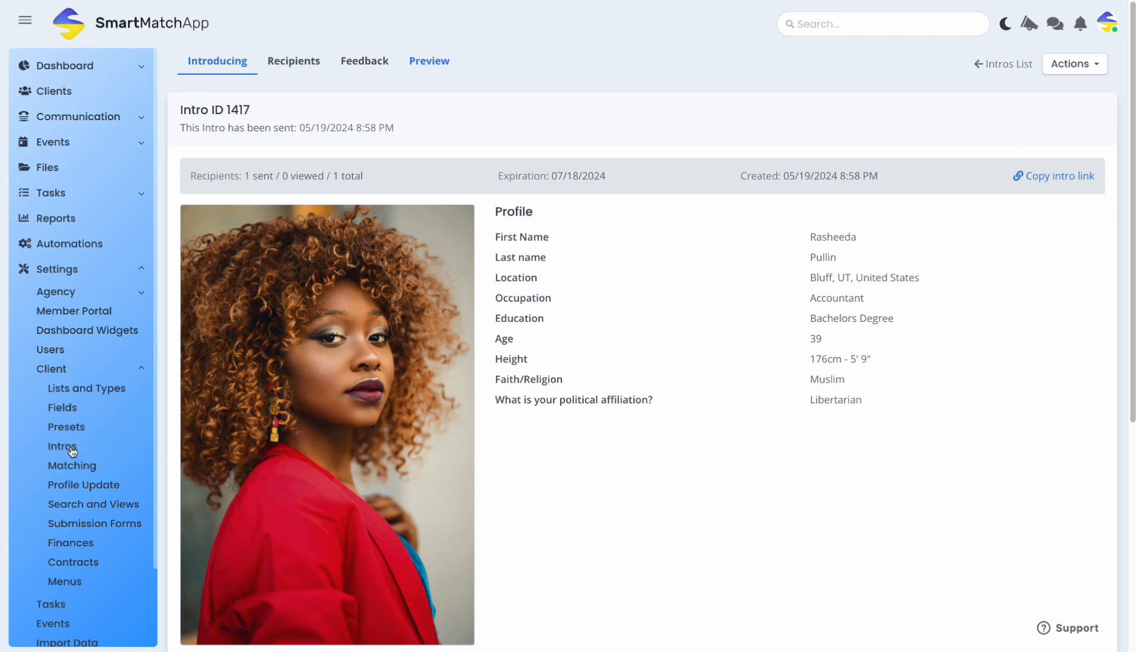
Return to the client presets and expand Default Intro Presets to examine its fields
click(75, 428)
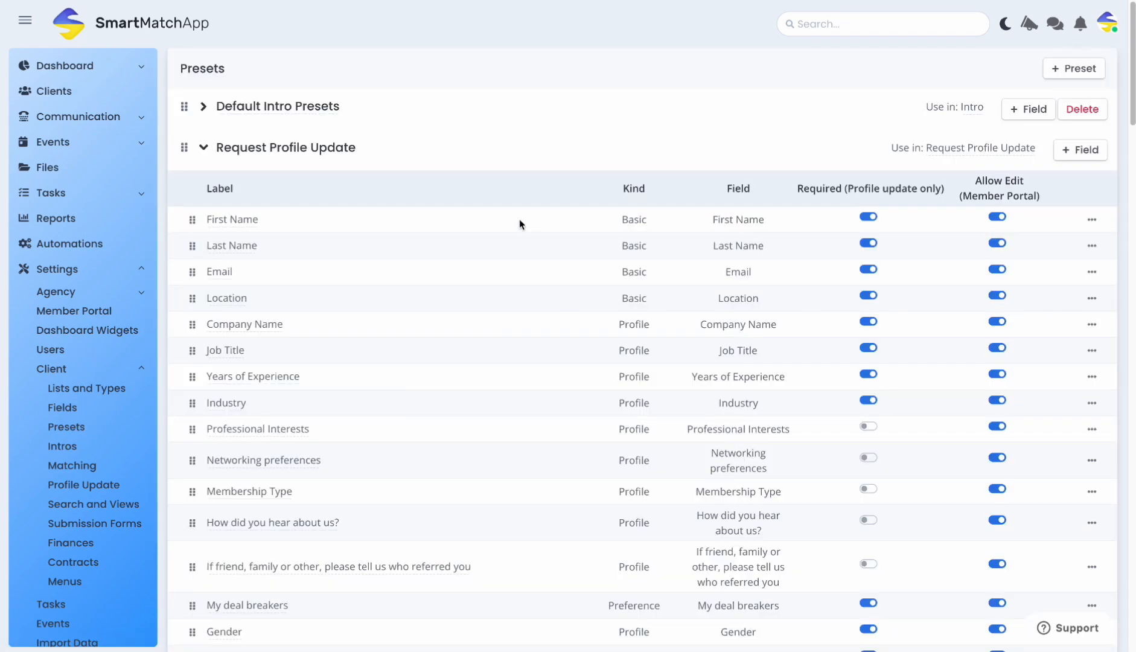
click(200, 107)
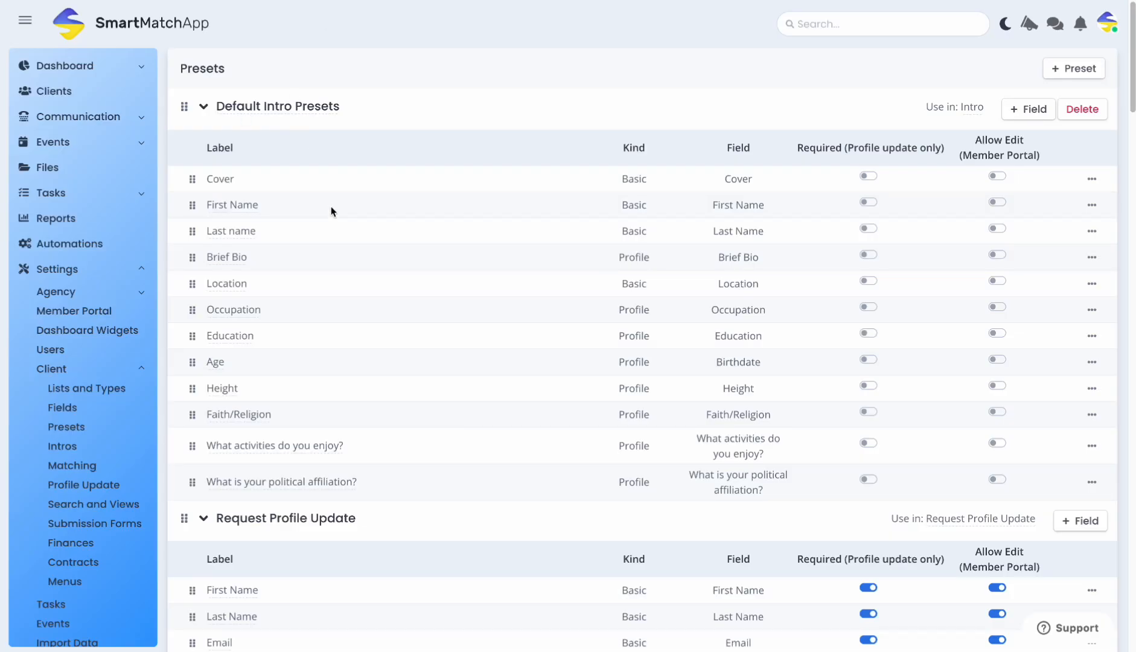
Open the first recently viewed client and start a profile update request with the Request Profile Update preset, two-day expiration and photo upload
click(68, 40)
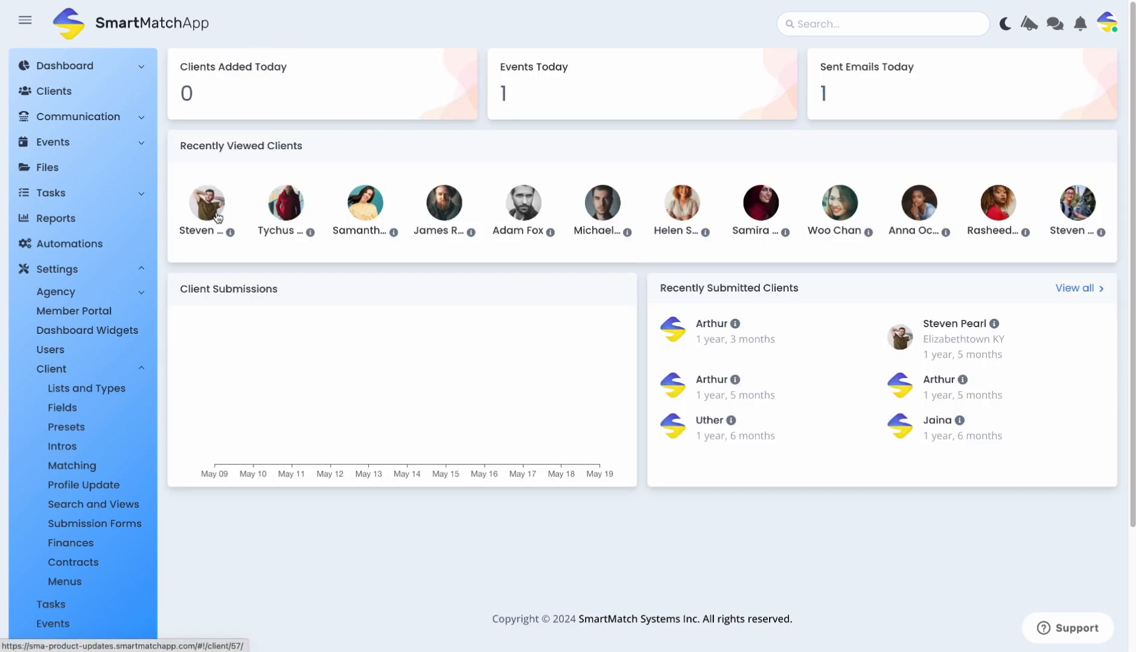
click(218, 217)
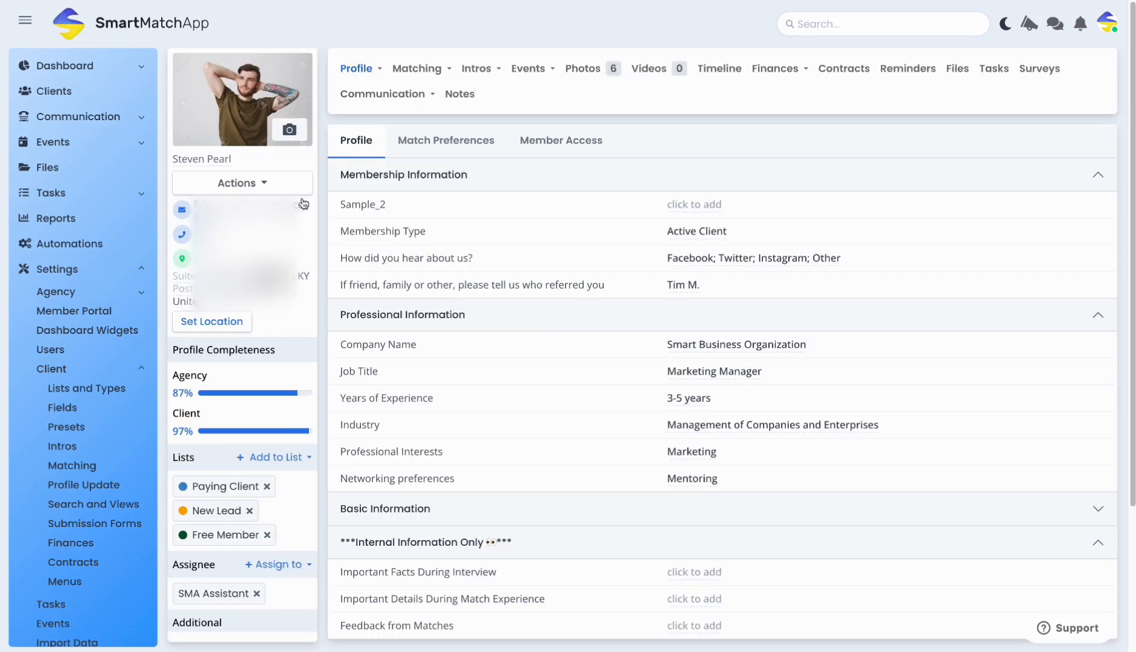
click(266, 184)
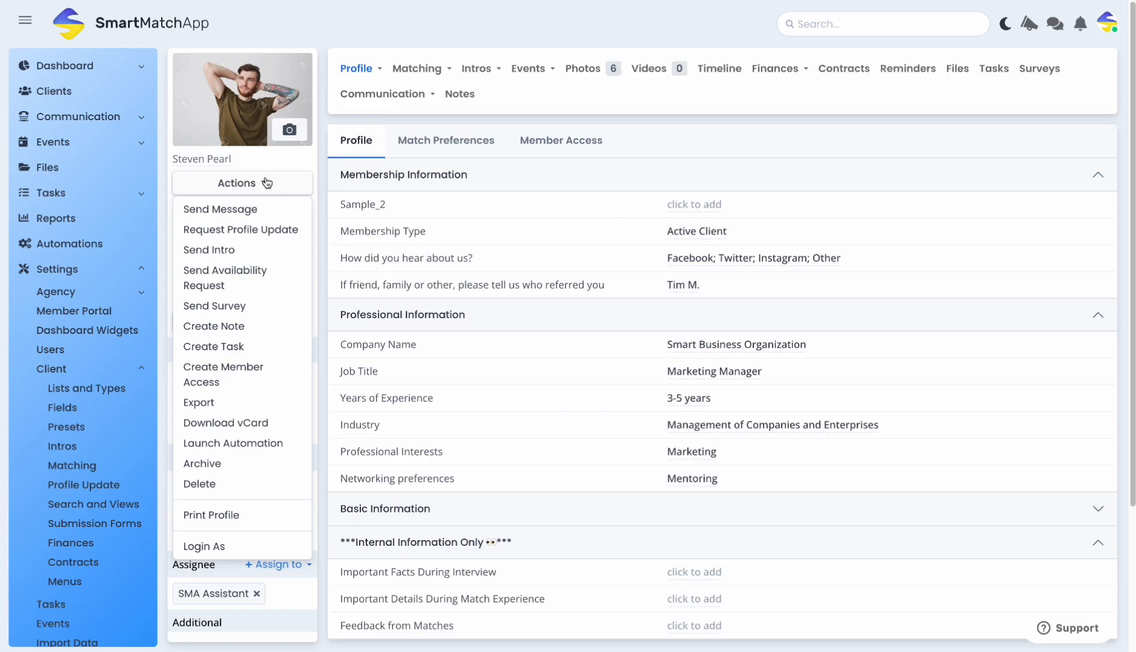
click(252, 230)
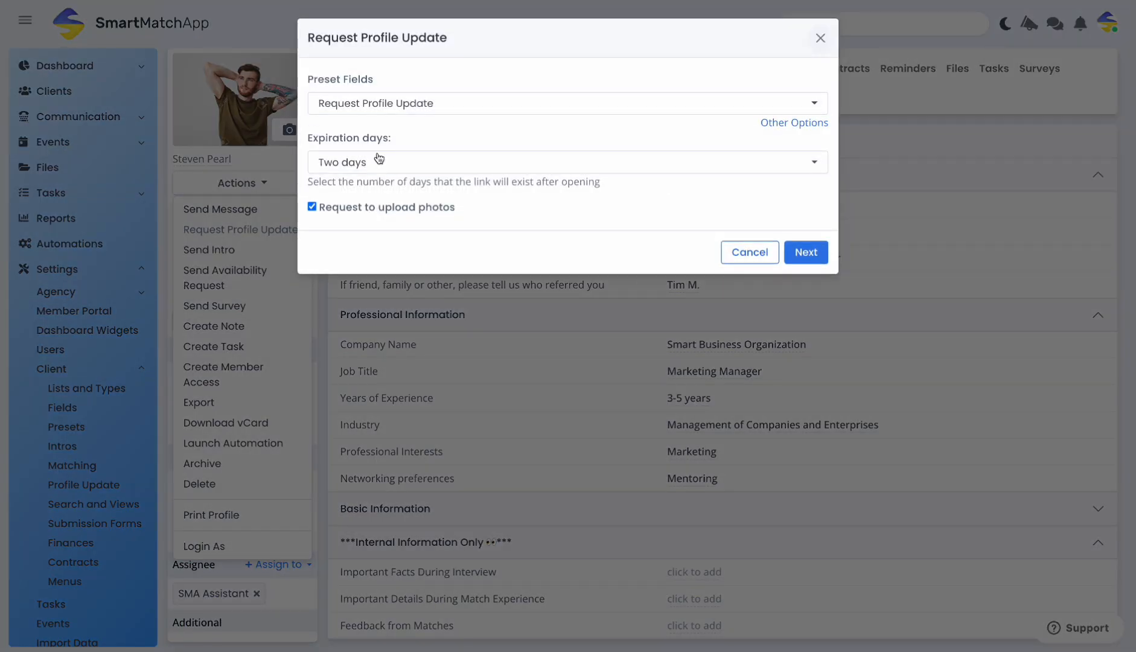
click(803, 252)
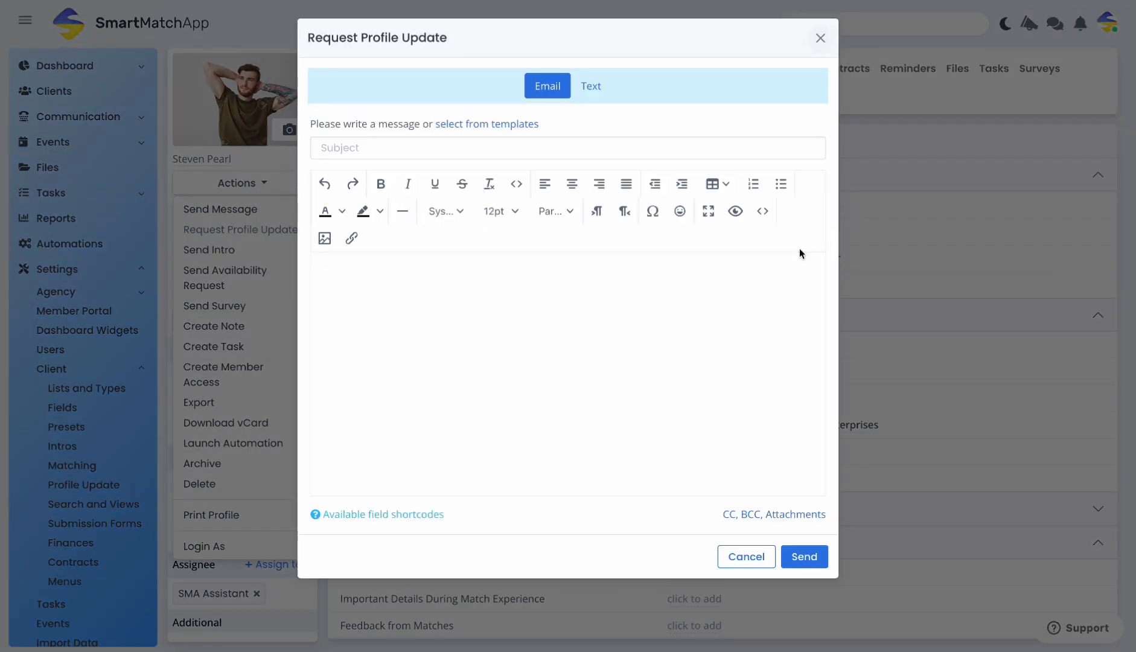
Fill the request email from the "Let's Catch Up! (Profile Update Request)" template and send it
click(490, 124)
click(485, 151)
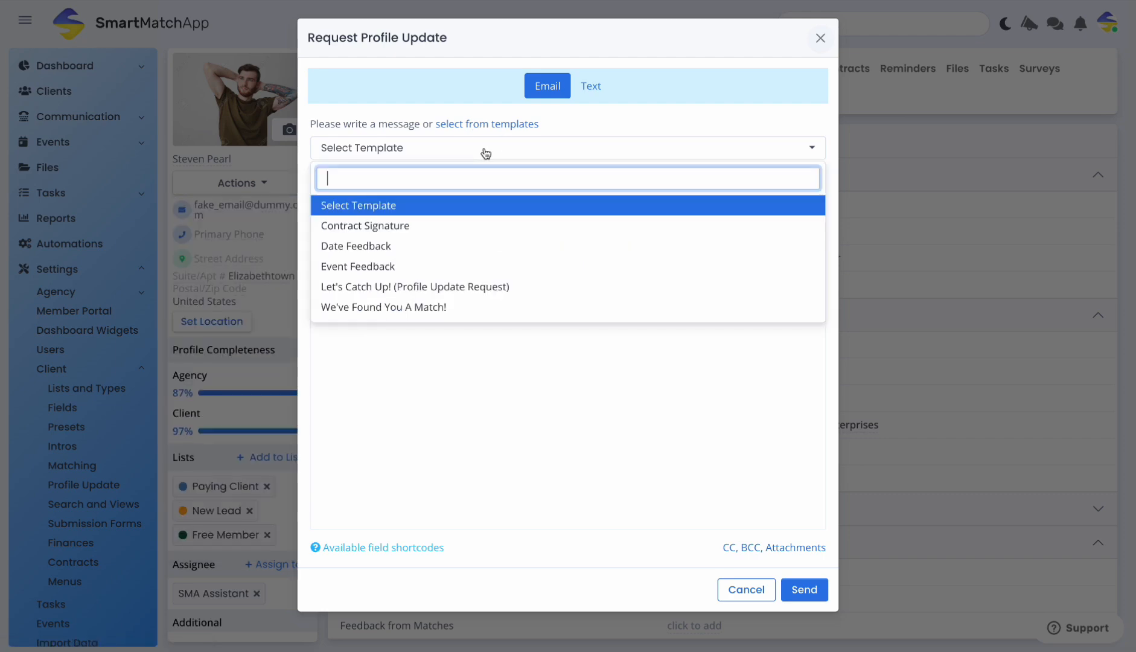
click(451, 287)
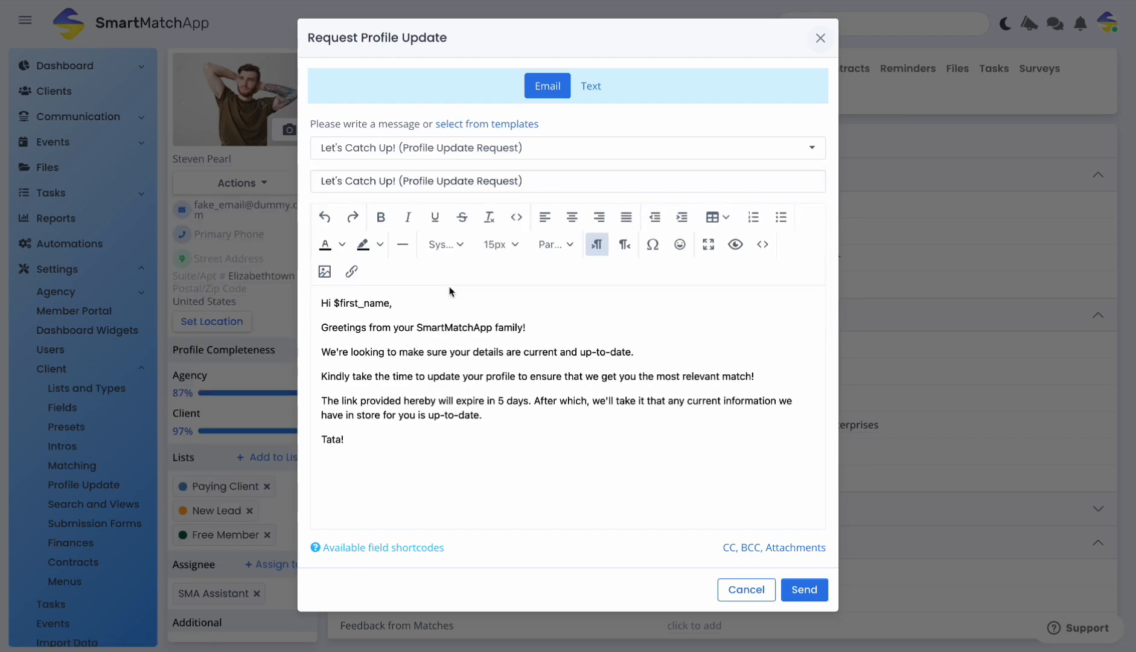
click(822, 591)
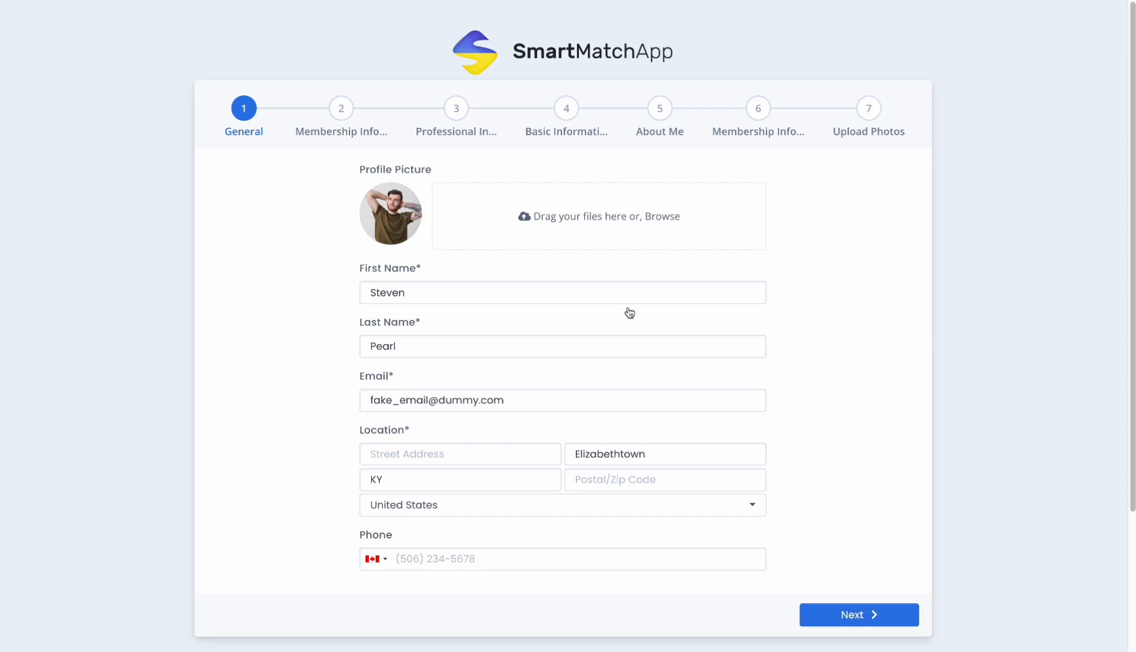
Go through the client's profile update form from General to Upload Photos, examining the fields in each section
click(876, 616)
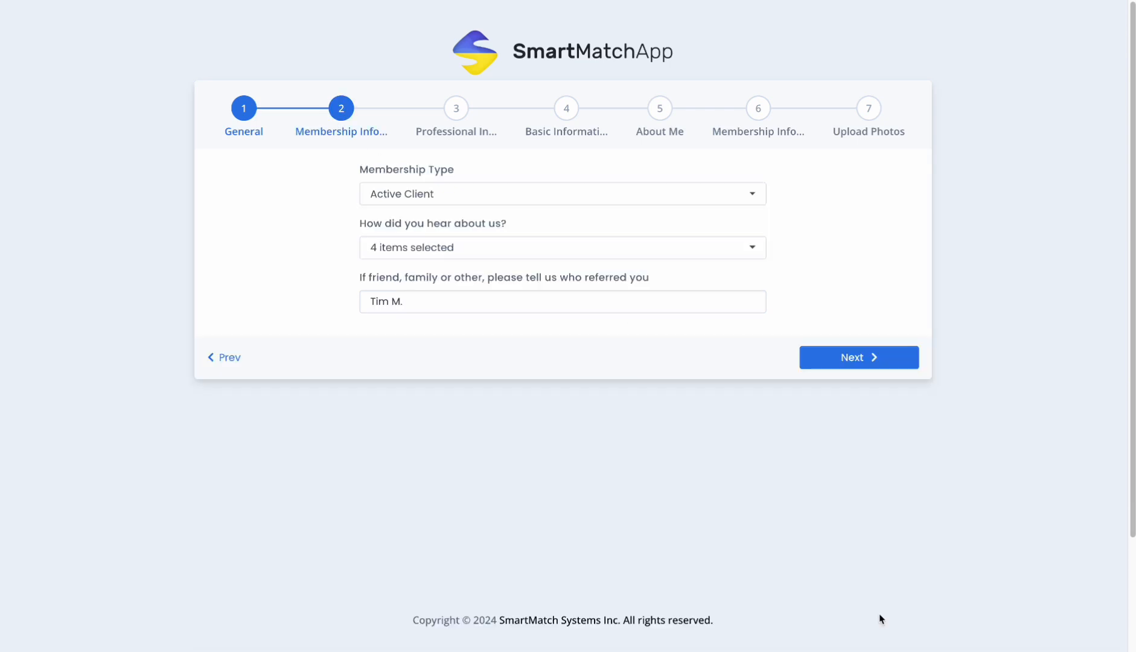
click(875, 357)
click(880, 523)
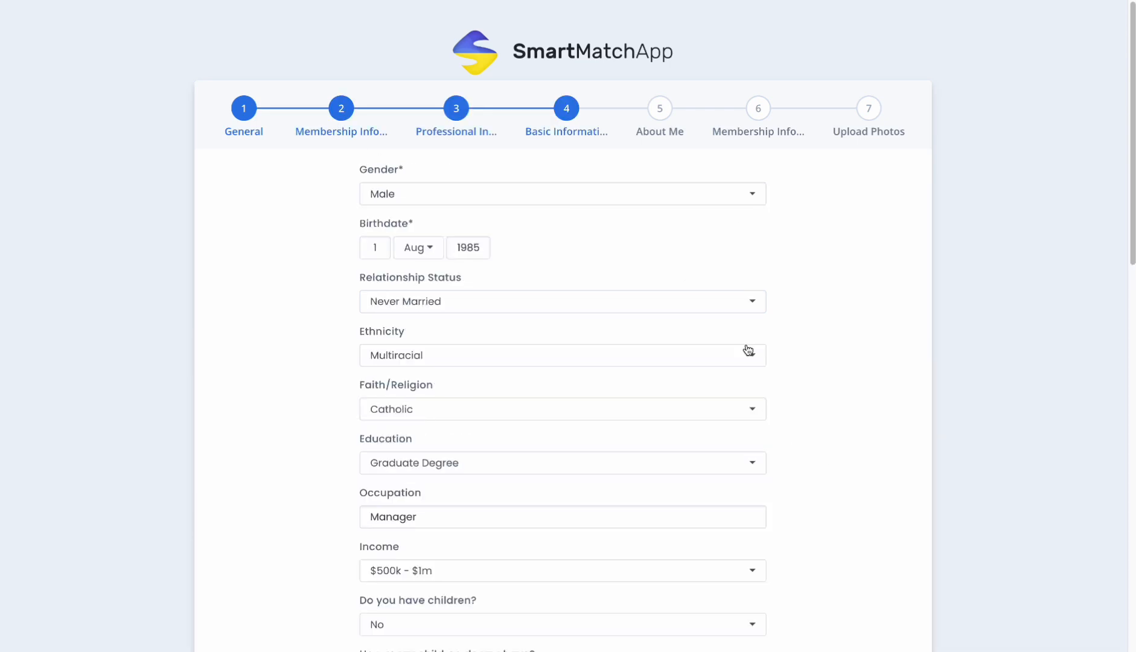
scroll(637, 252, down, 10)
click(821, 547)
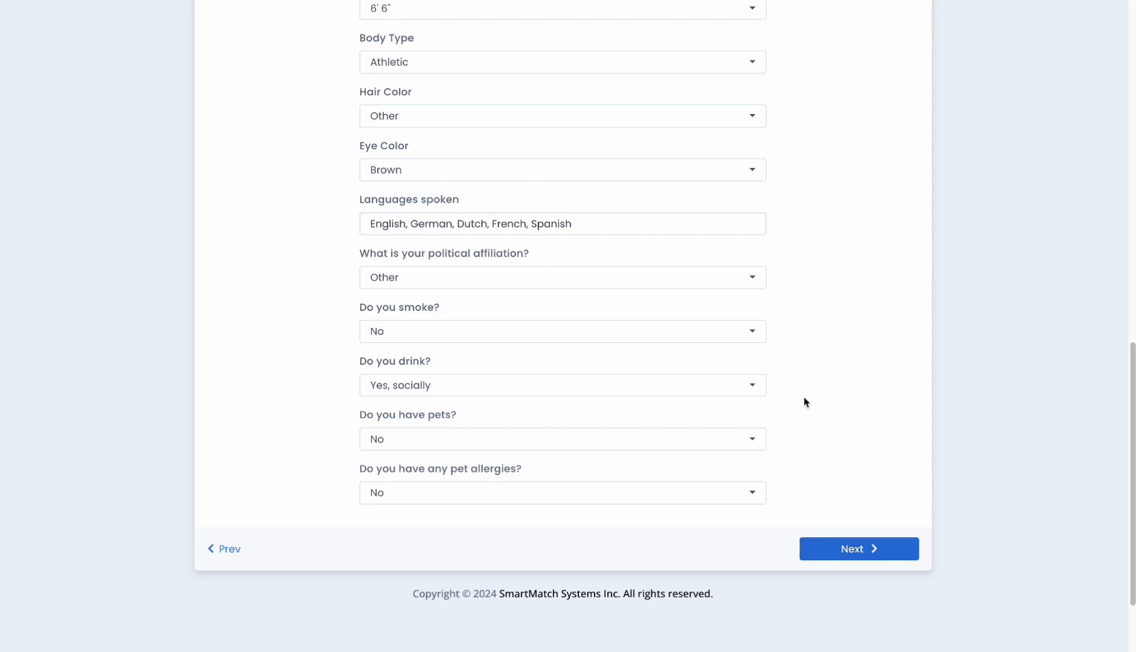
scroll(396, 235, down, 3)
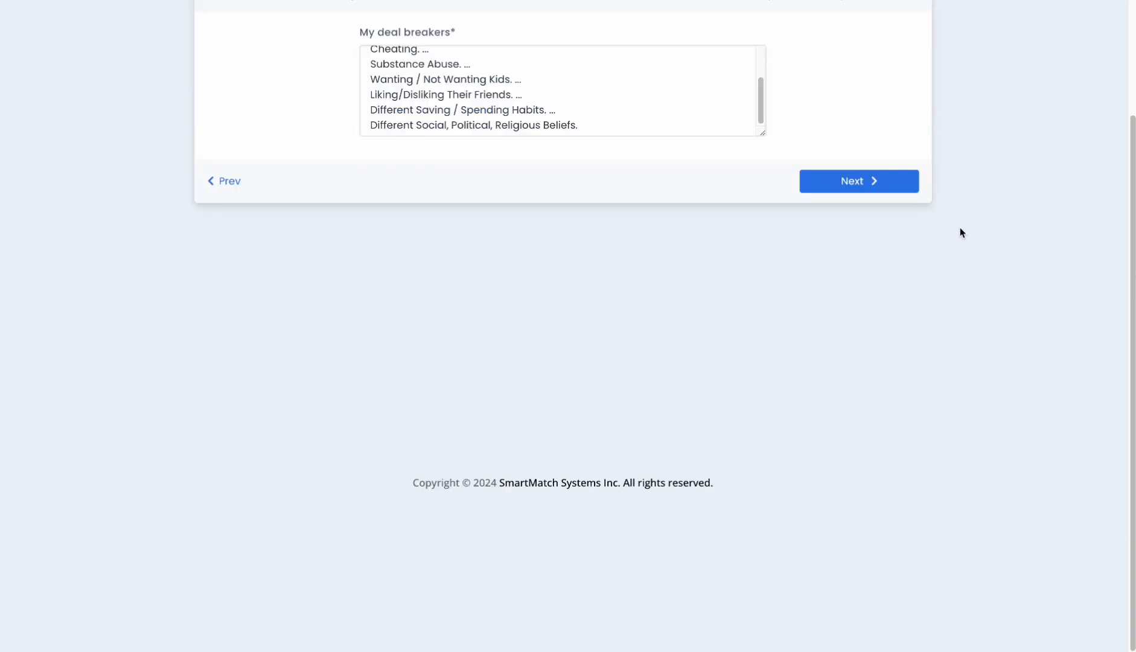
click(847, 193)
click(875, 117)
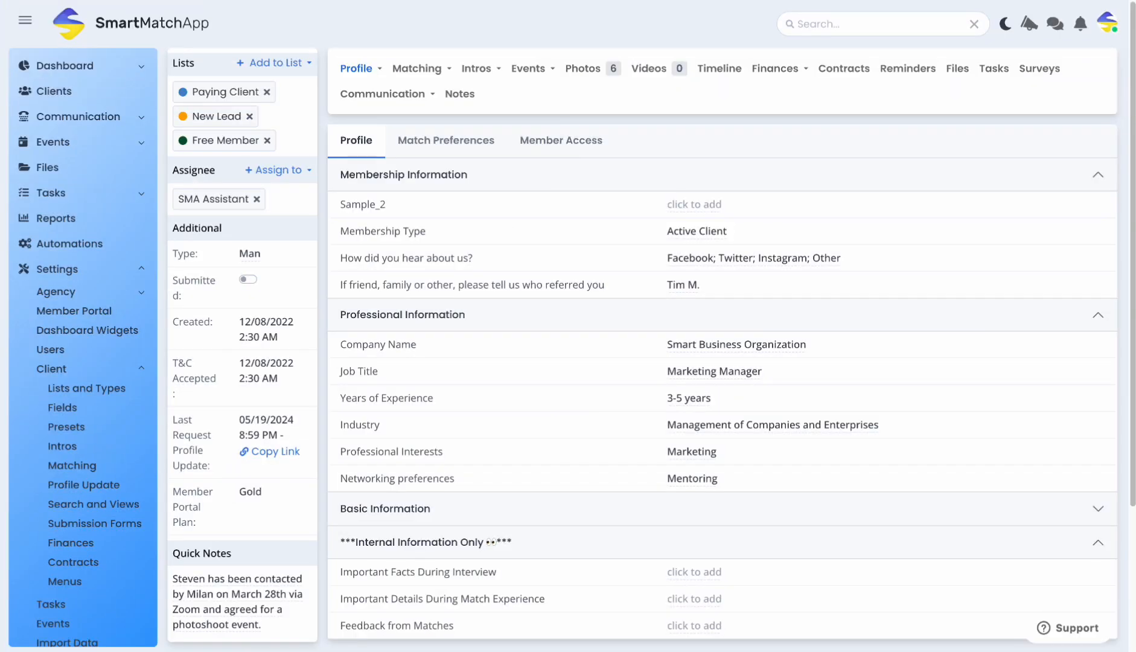
Open the advanced search for clients and examine its default search fields
click(52, 93)
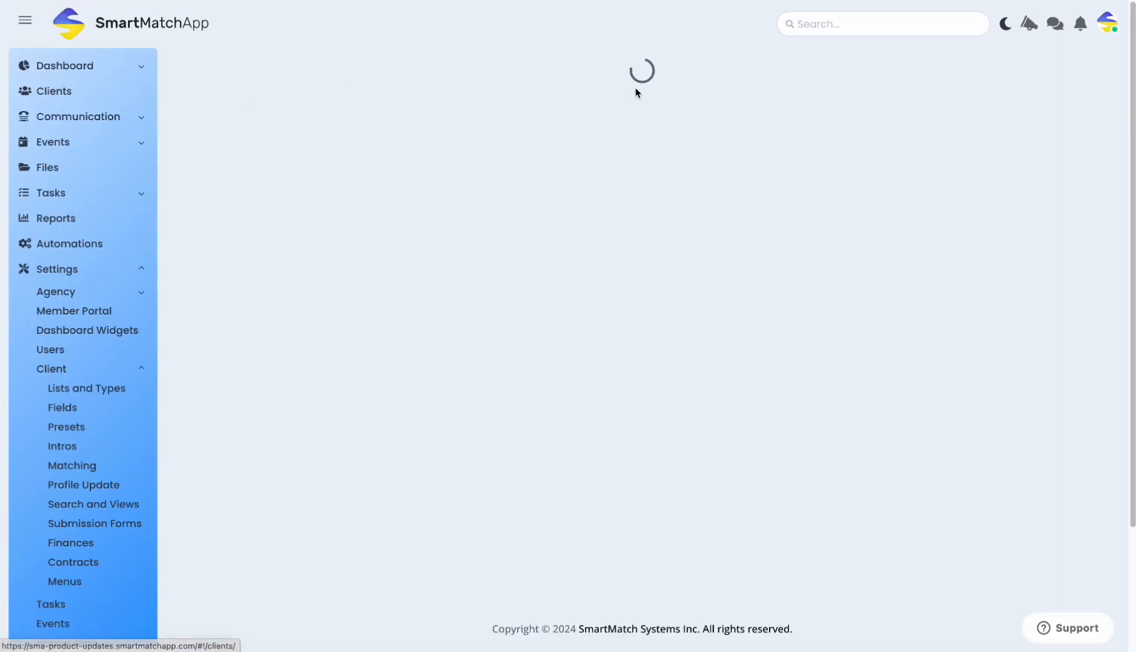
click(602, 75)
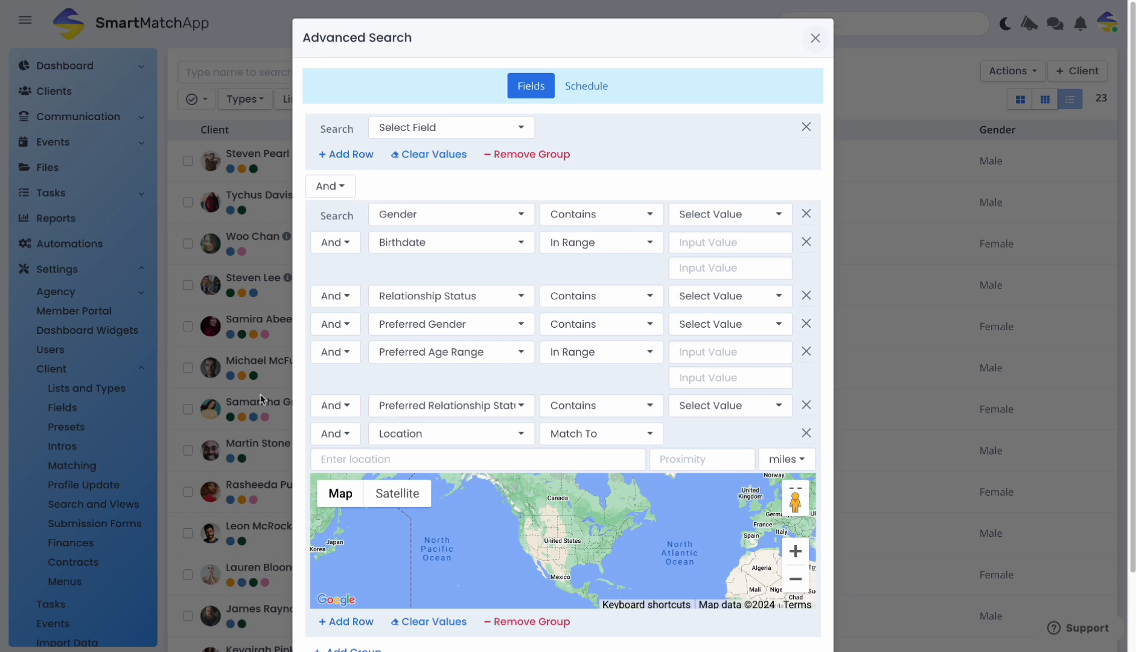
Return to the client presets and collapse Default Intro Presets, Request Profile Update and Default Search Fields
click(71, 427)
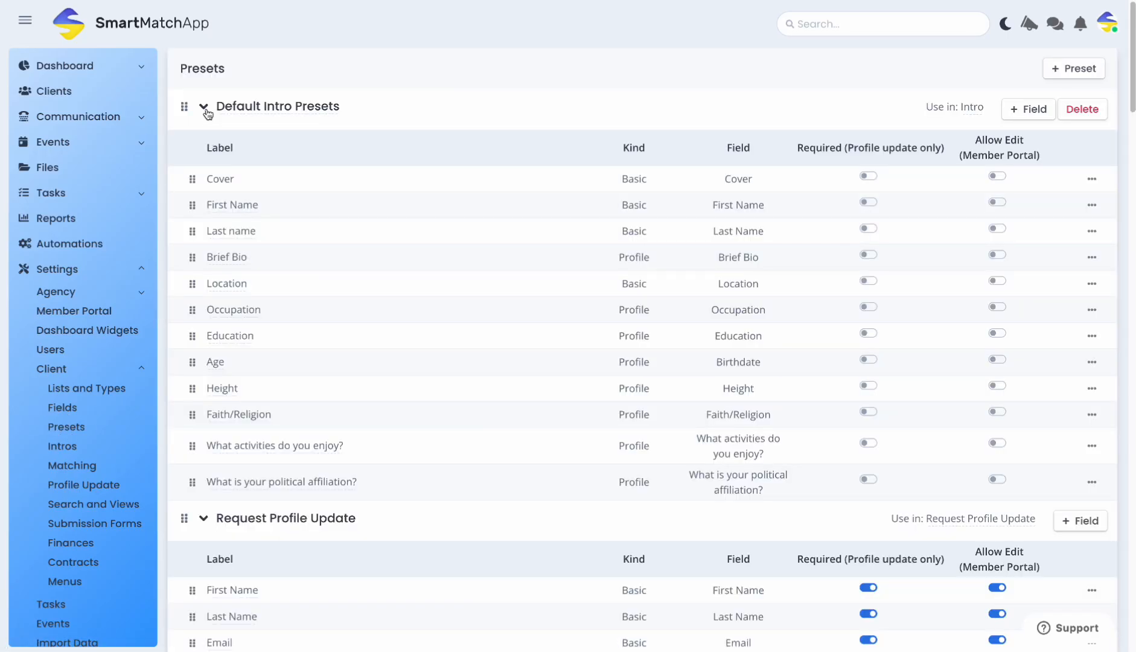
click(208, 114)
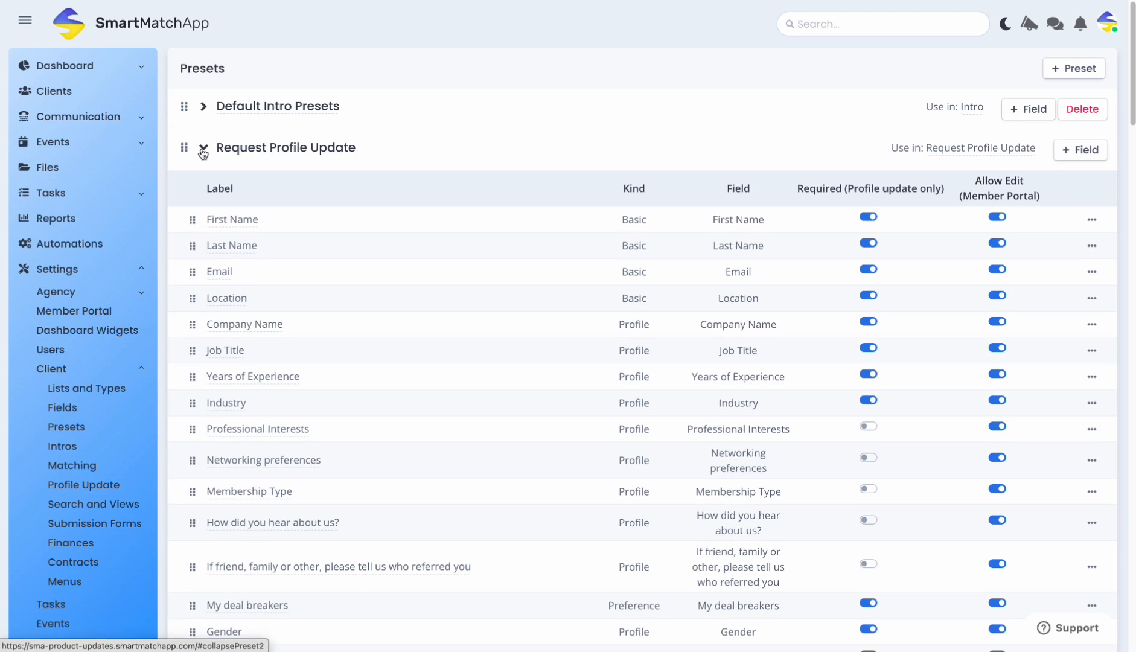
click(203, 149)
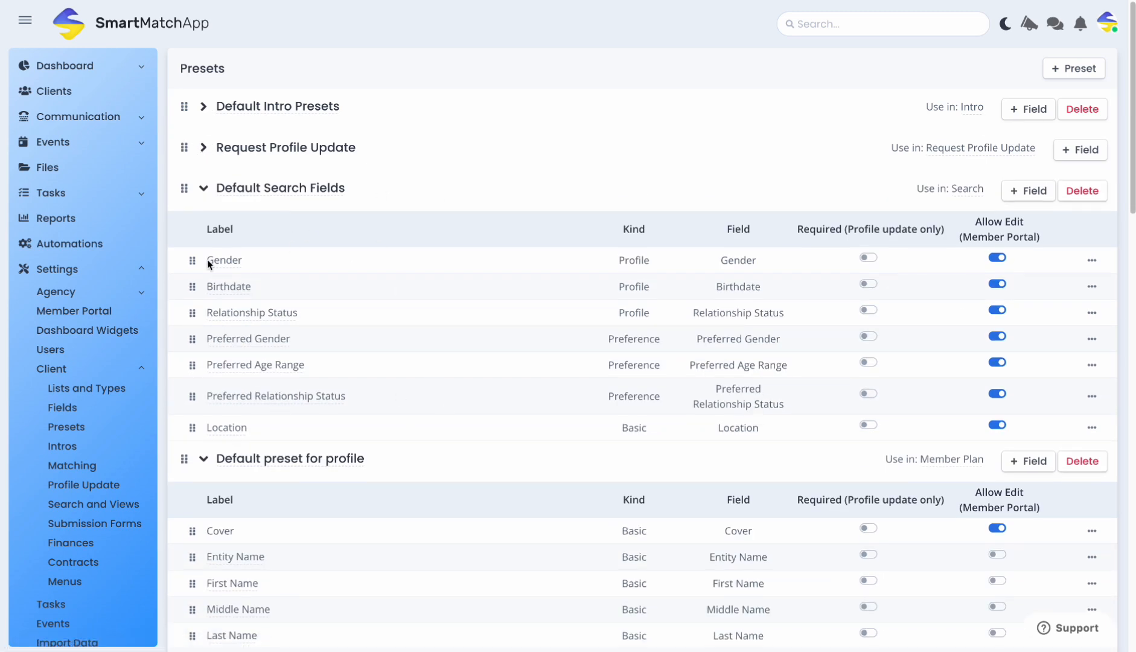
click(204, 191)
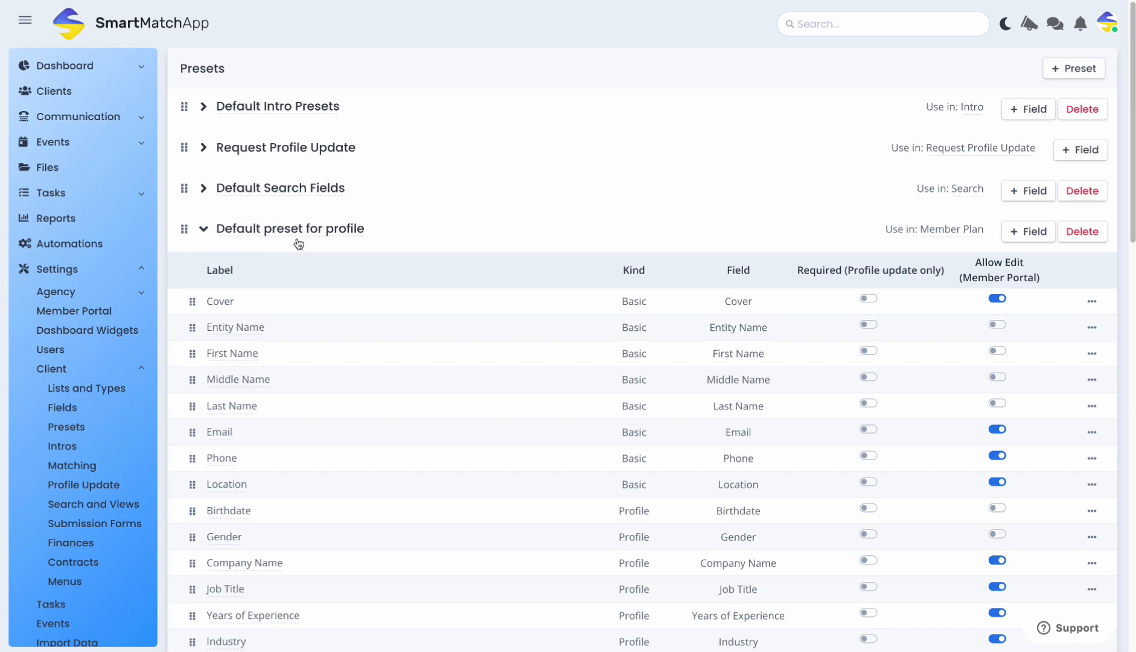
Examine the fields and member portal edit permissions of the Default preset for profile
click(411, 233)
drag(411, 233, 218, 230)
click(462, 265)
scroll(457, 294, down, 6)
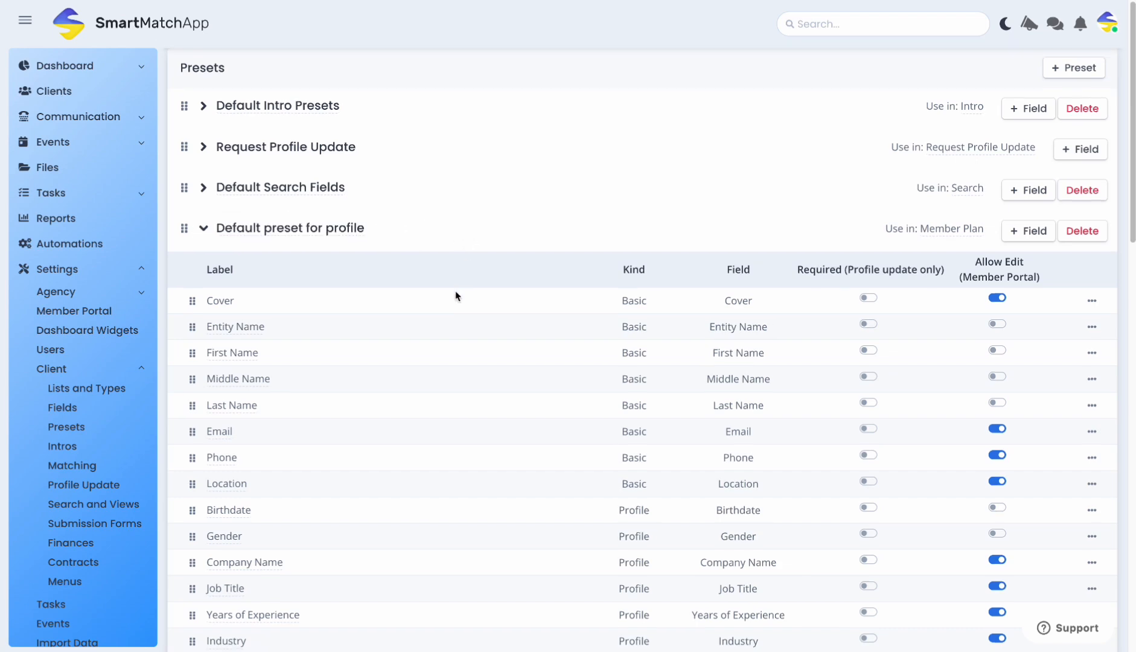
scroll(452, 346, down, 10)
scroll(453, 350, up, 17)
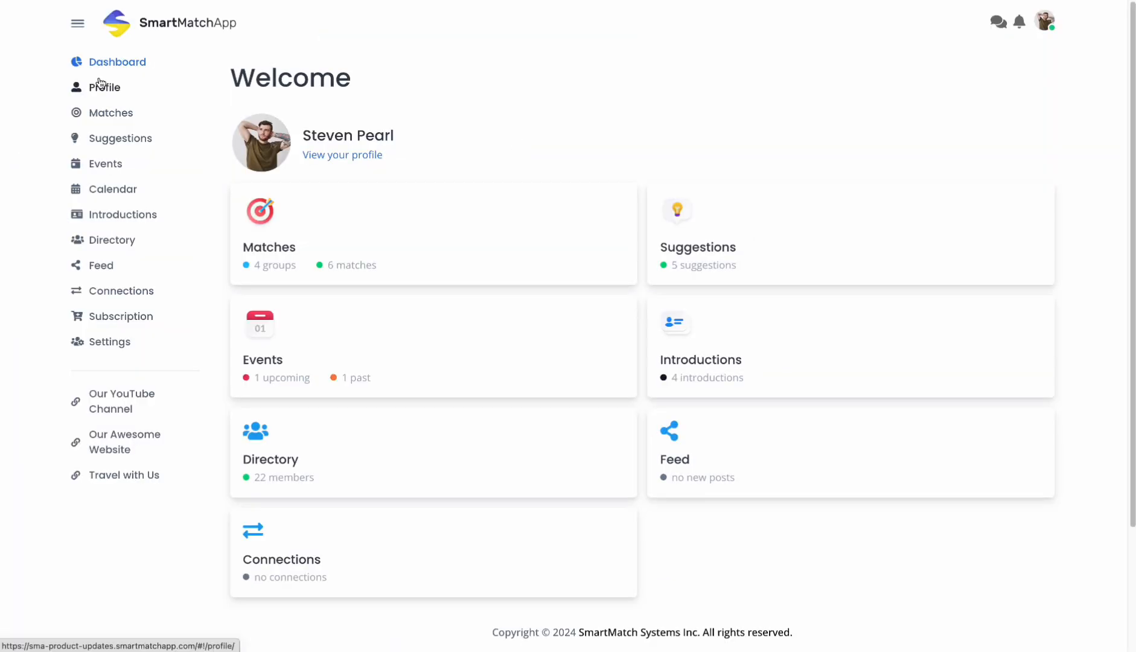
Open the client's own profile in the member portal and examine its profile info and match preferences
click(100, 84)
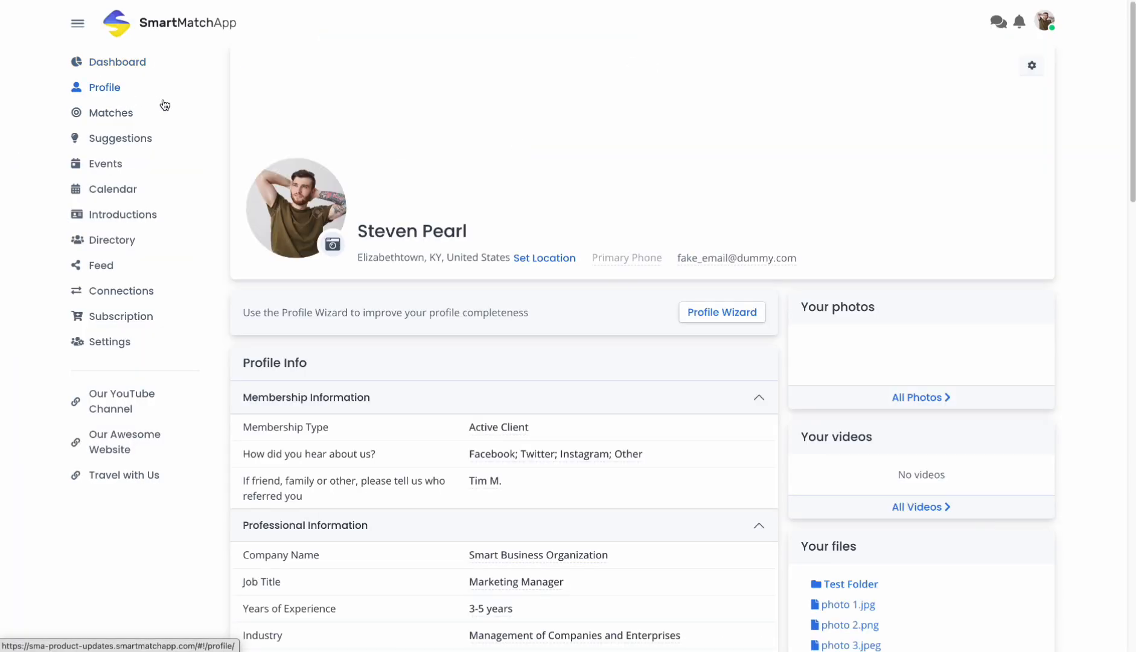
scroll(601, 173, down, 4)
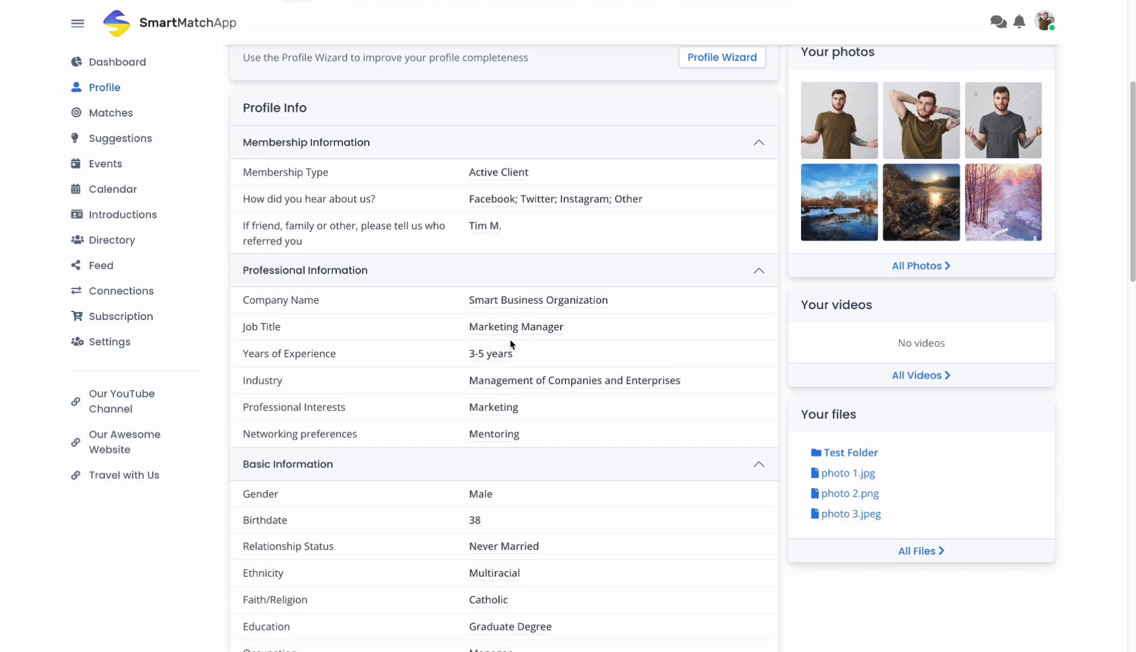
scroll(513, 379, down, 8)
scroll(525, 393, down, 10)
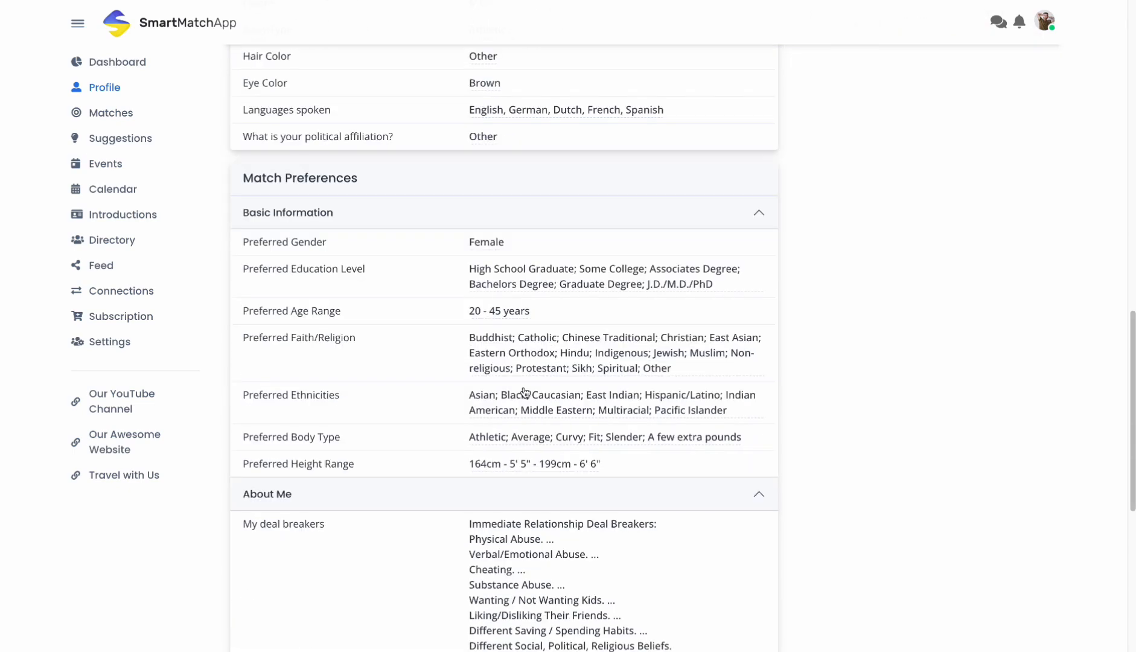
Open the primary phone field in the profile header for editing, then leave it without entering a number
scroll(525, 393, up, 8)
scroll(526, 393, up, 14)
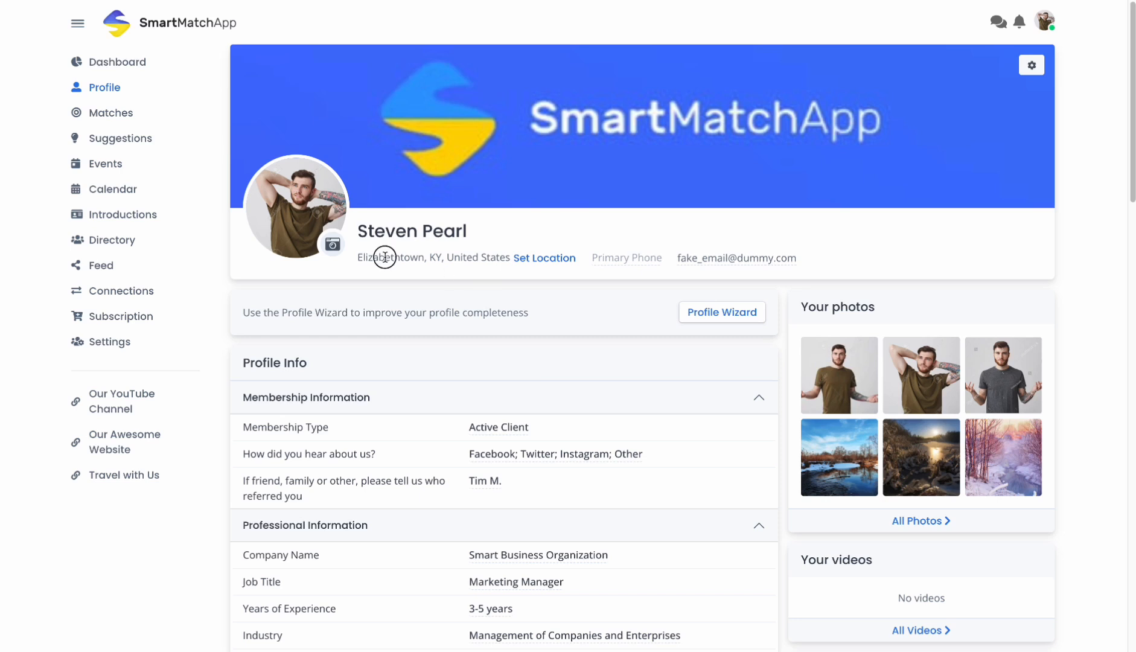
click(613, 258)
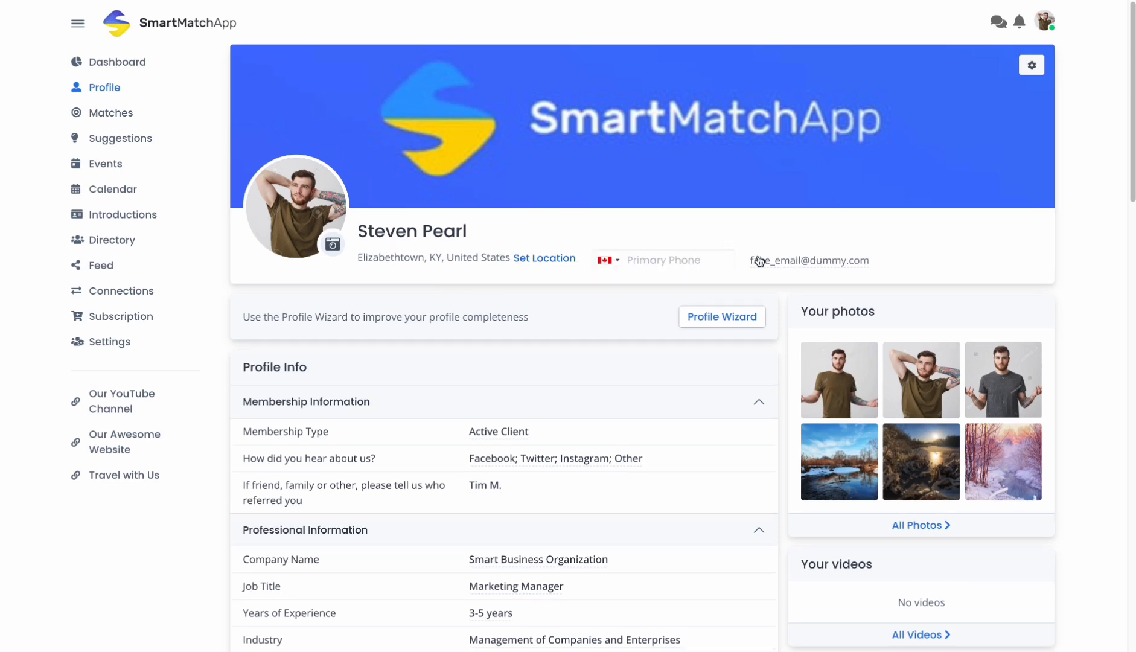
click(435, 259)
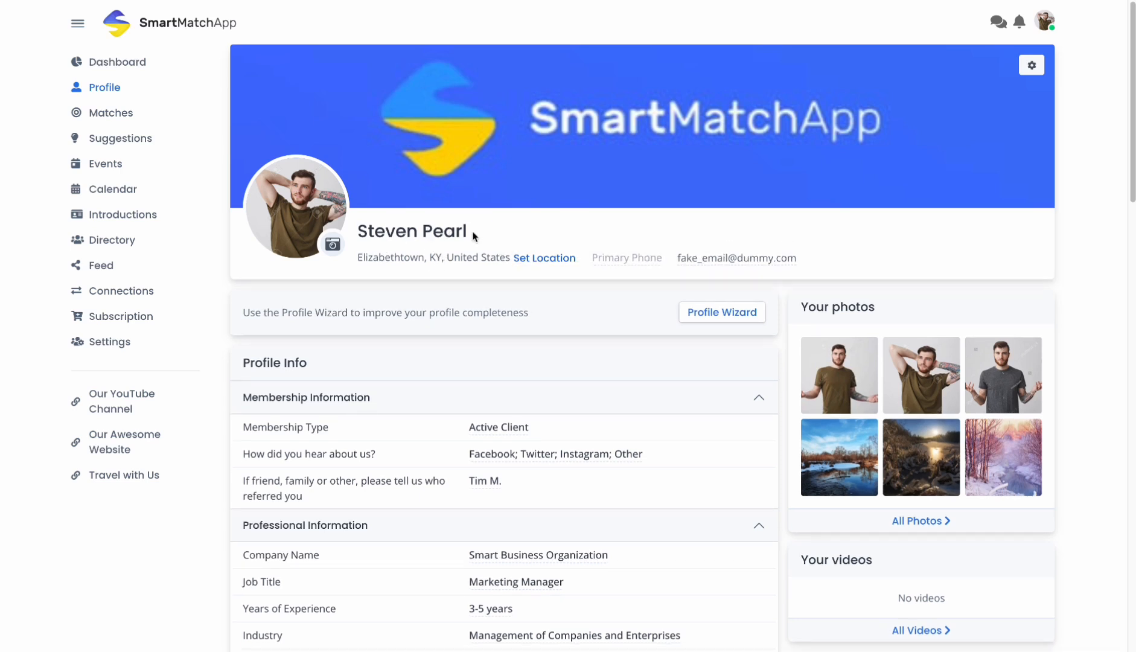